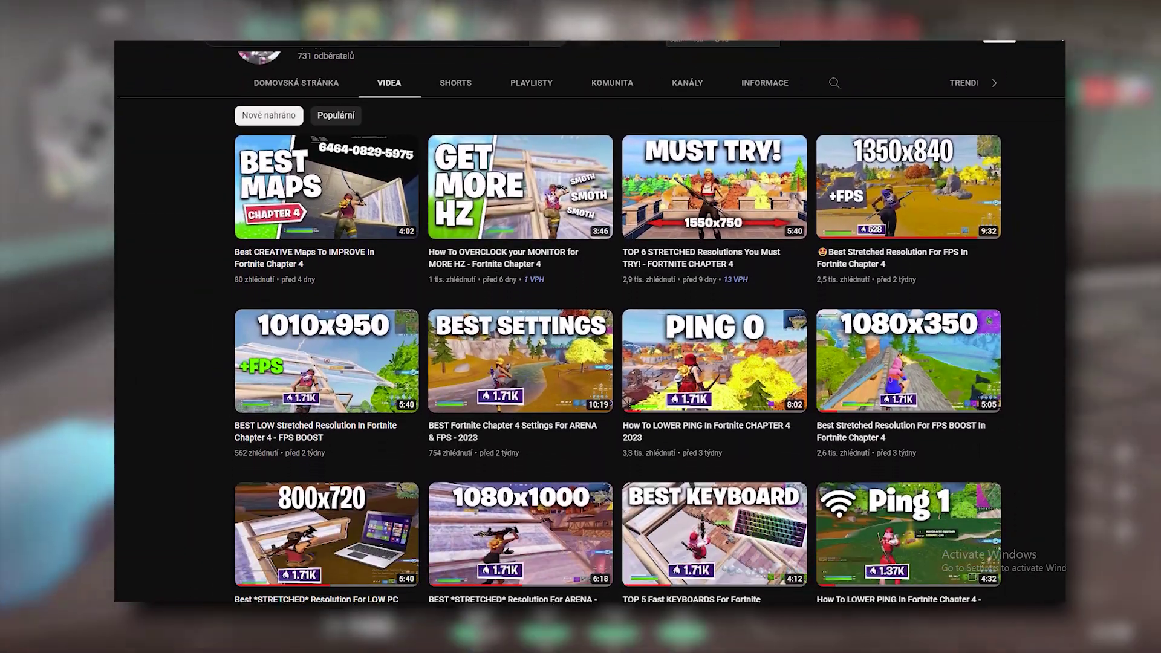
# - Advance down the alley toward the site and shoot the enemy in the green smoke
pyautogui.scroll(-5, 605, 363)
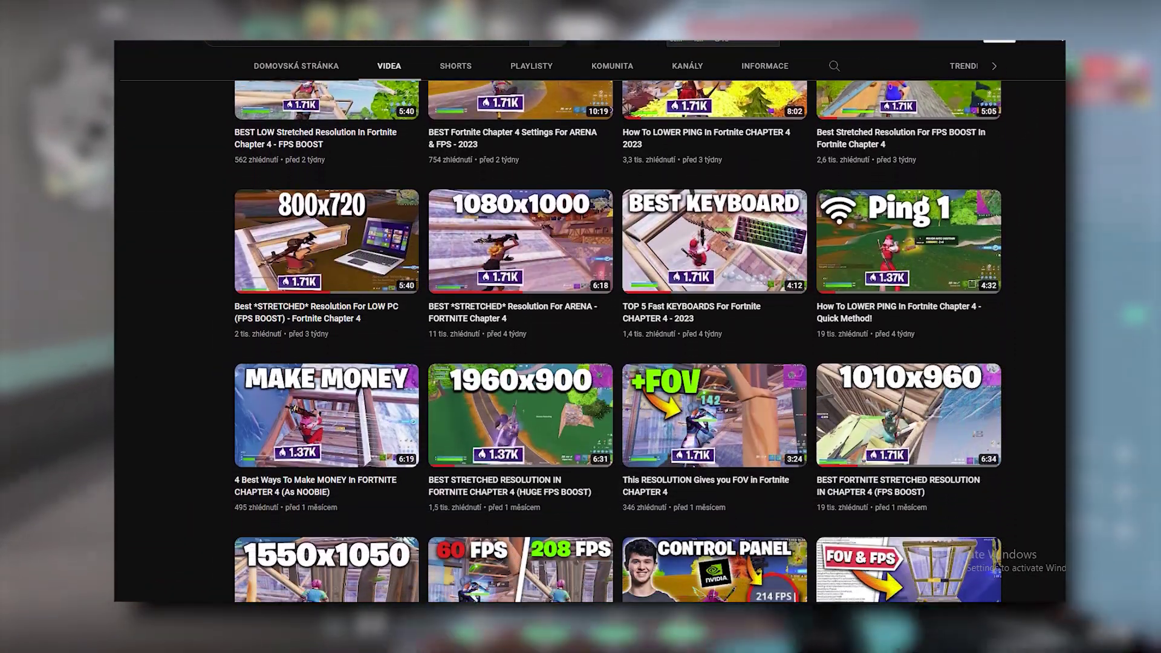
pyautogui.scroll(-6, 605, 363)
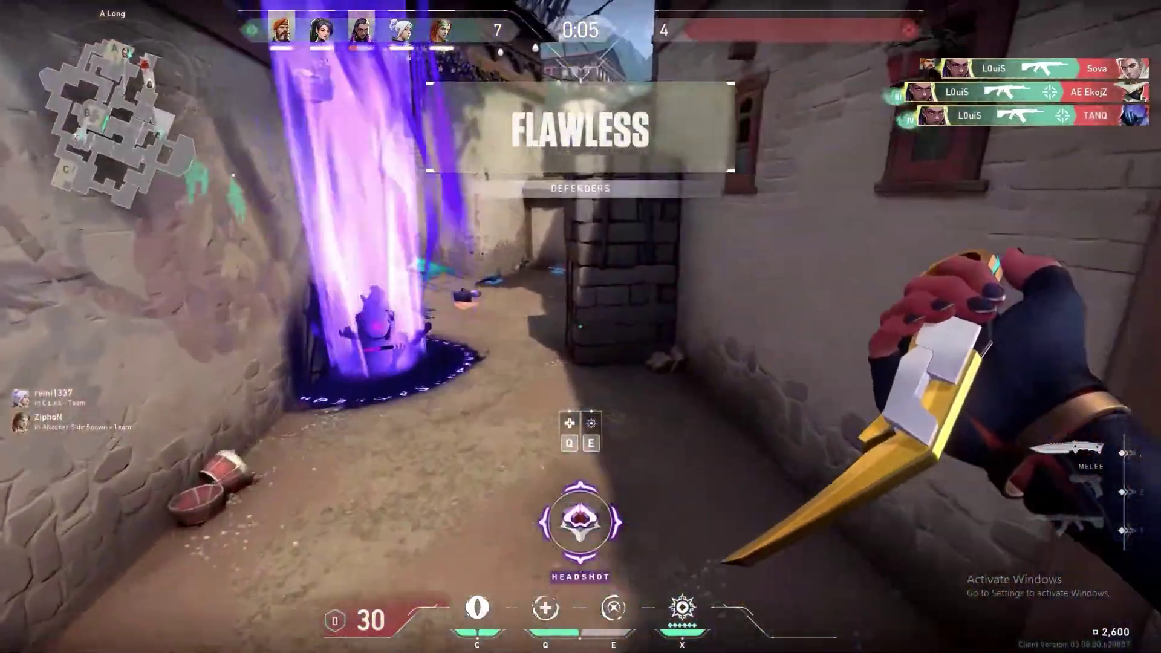
pyautogui.press('w')
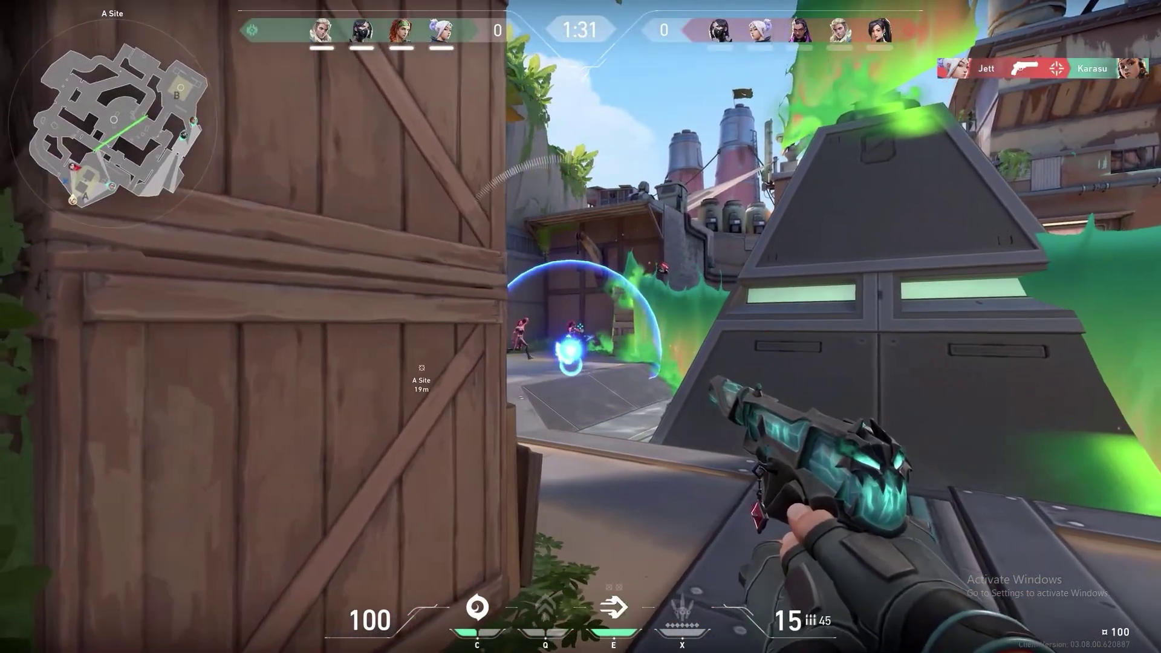
pyautogui.click(580, 326)
pyautogui.click(580, 327)
pyautogui.click(579, 326)
# - Strafe right past the crate, keep firing until the kill, then reload the pistol
pyautogui.click(579, 327)
pyautogui.click(579, 327)
pyautogui.click(580, 327)
pyautogui.click(580, 326)
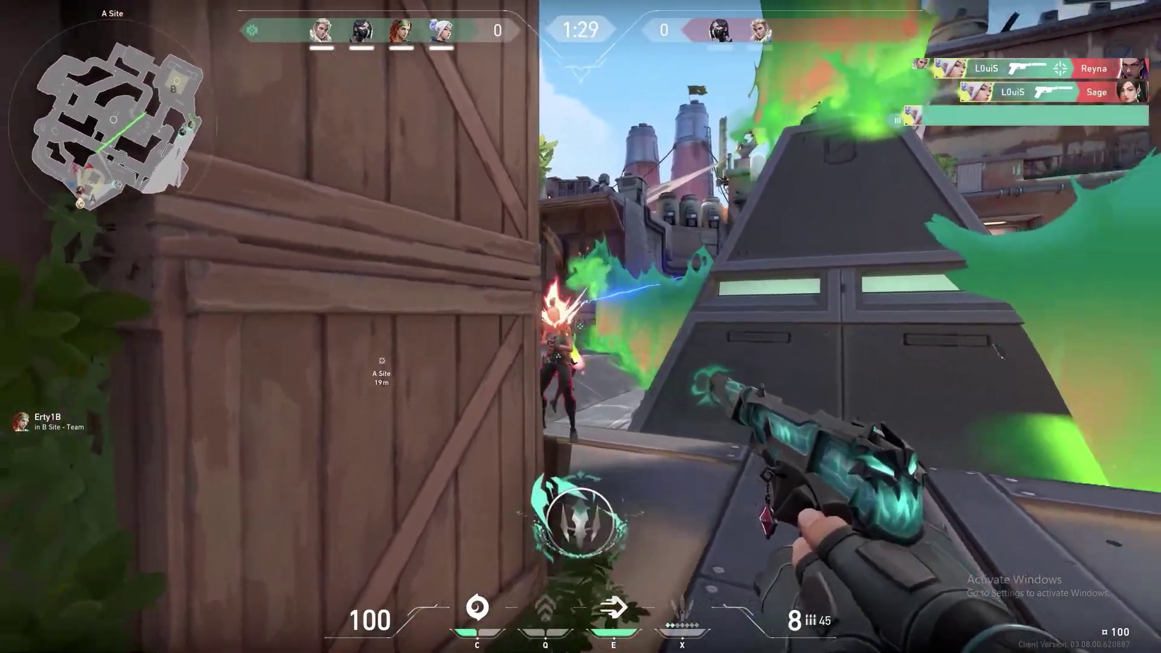
pyautogui.press('d')
pyautogui.click(579, 326)
pyautogui.click(579, 327)
pyautogui.click(579, 327)
pyautogui.click(580, 327)
pyautogui.click(580, 327)
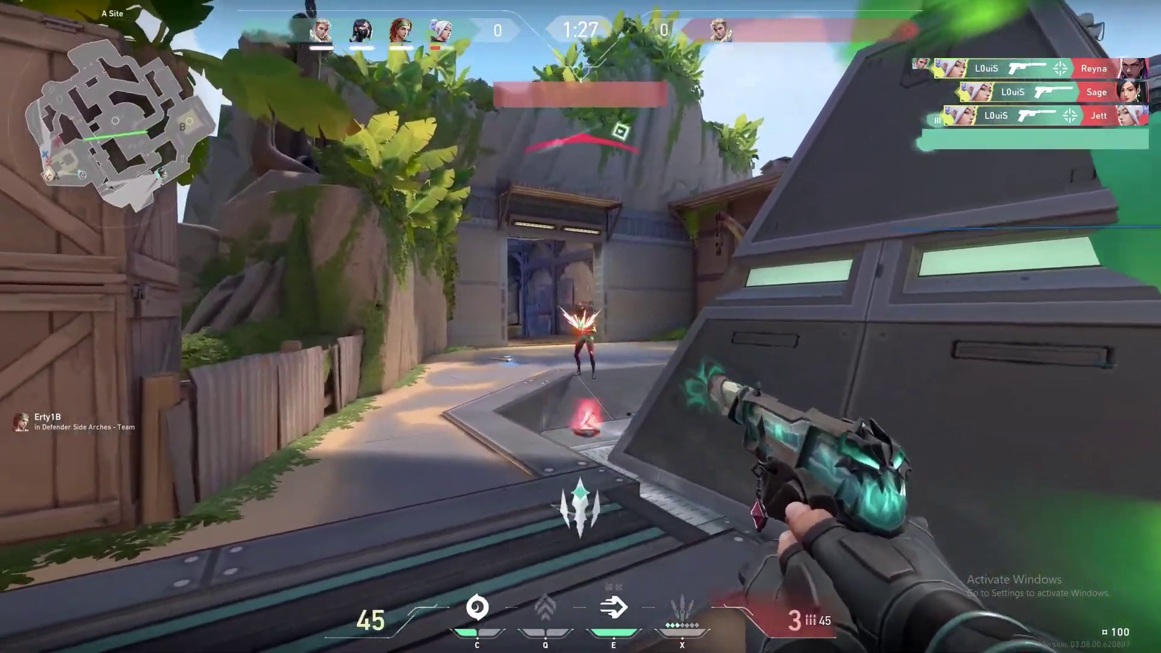
pyautogui.click(579, 327)
pyautogui.press('r')
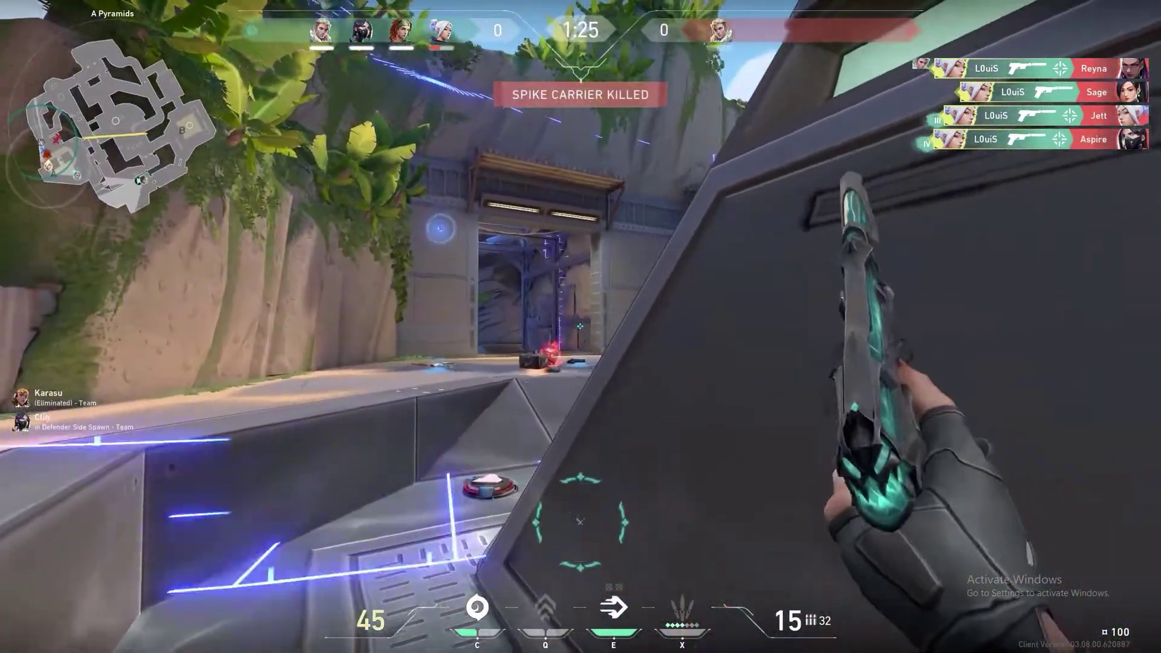
# - Push toward the gate, shoot the enemy there, then open Malwarebytes' scanner summary
pyautogui.press('w')
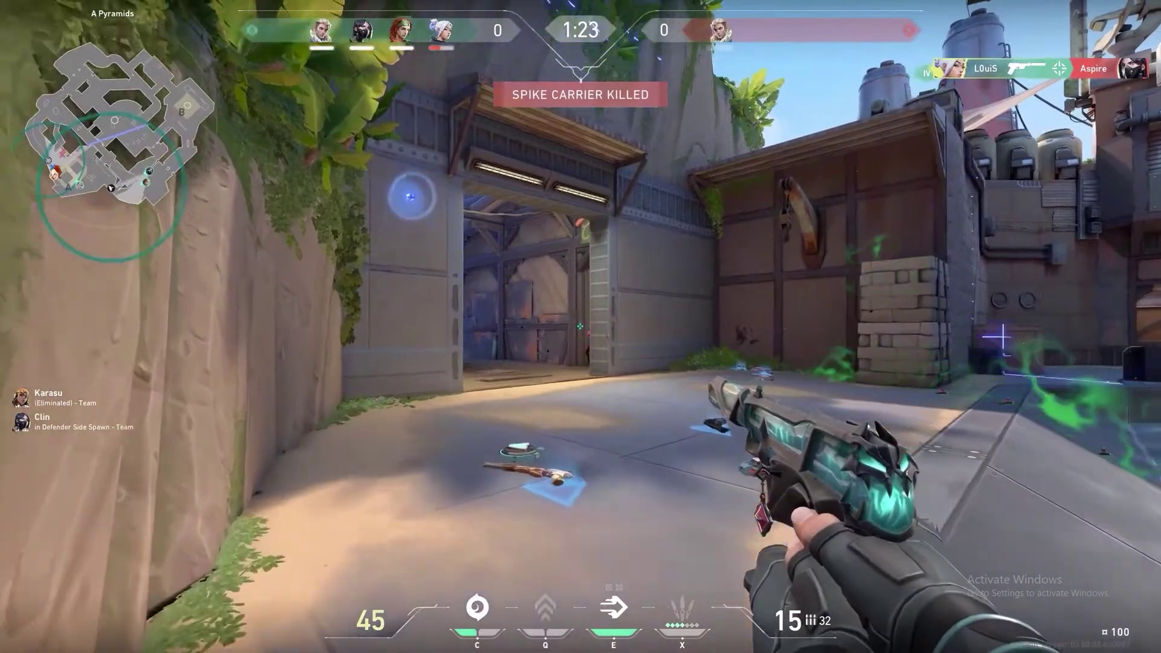
pyautogui.click(579, 327)
pyautogui.click(580, 327)
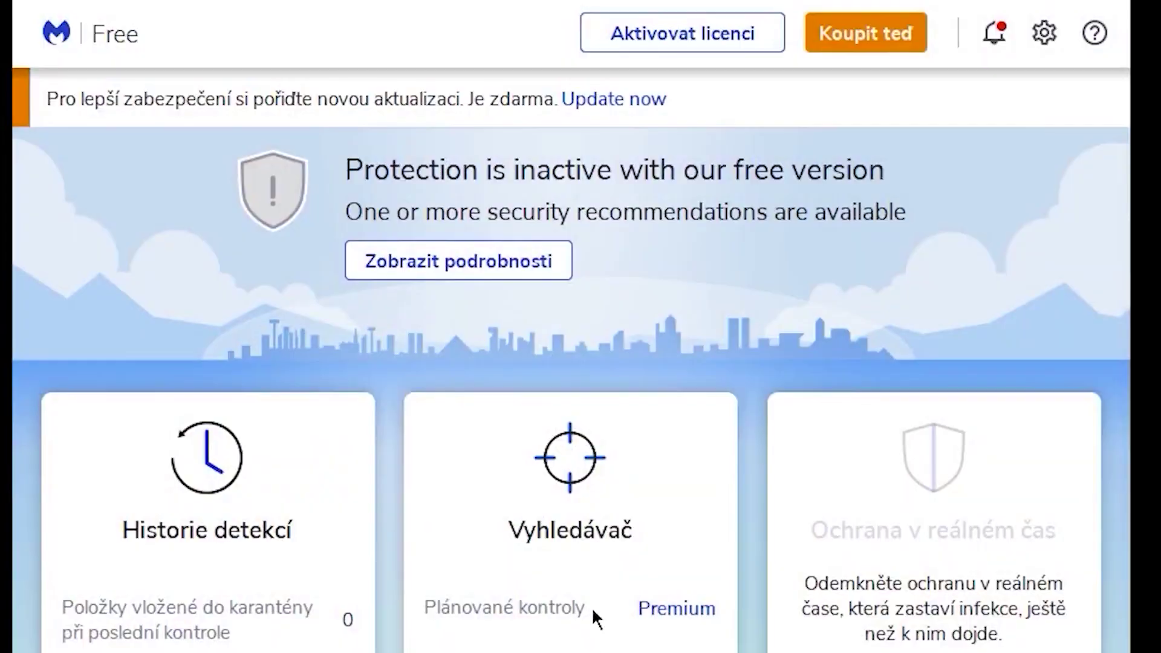
pyautogui.click(591, 608)
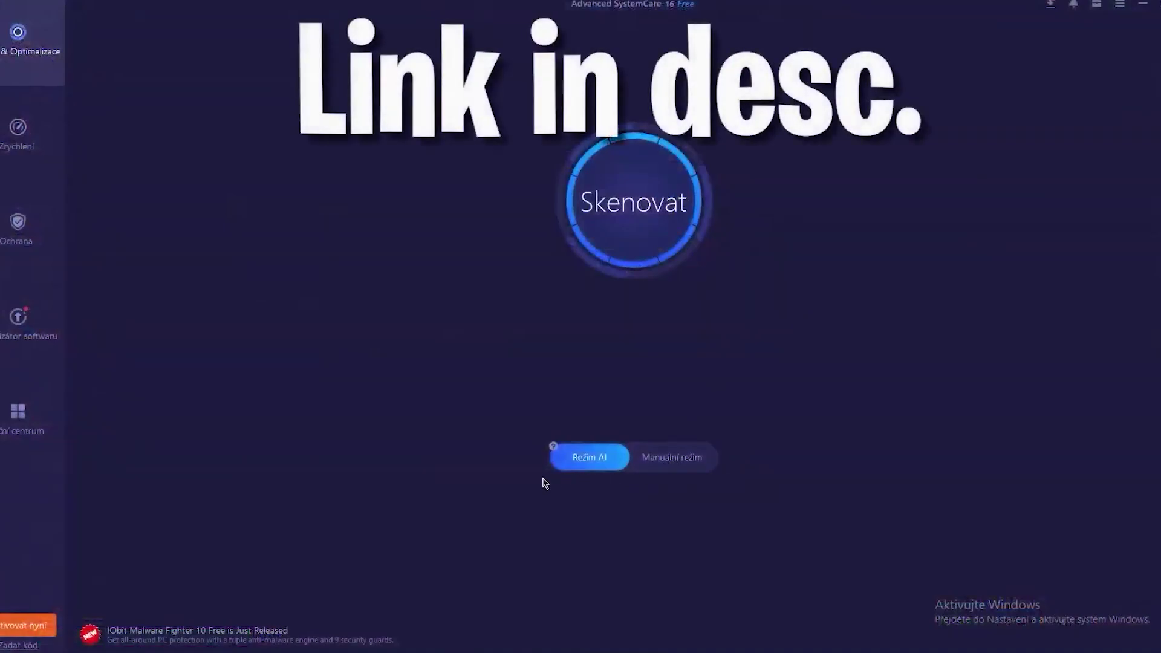
# - Switch the Advanced SystemCare scan to manual mode
pyautogui.click(672, 458)
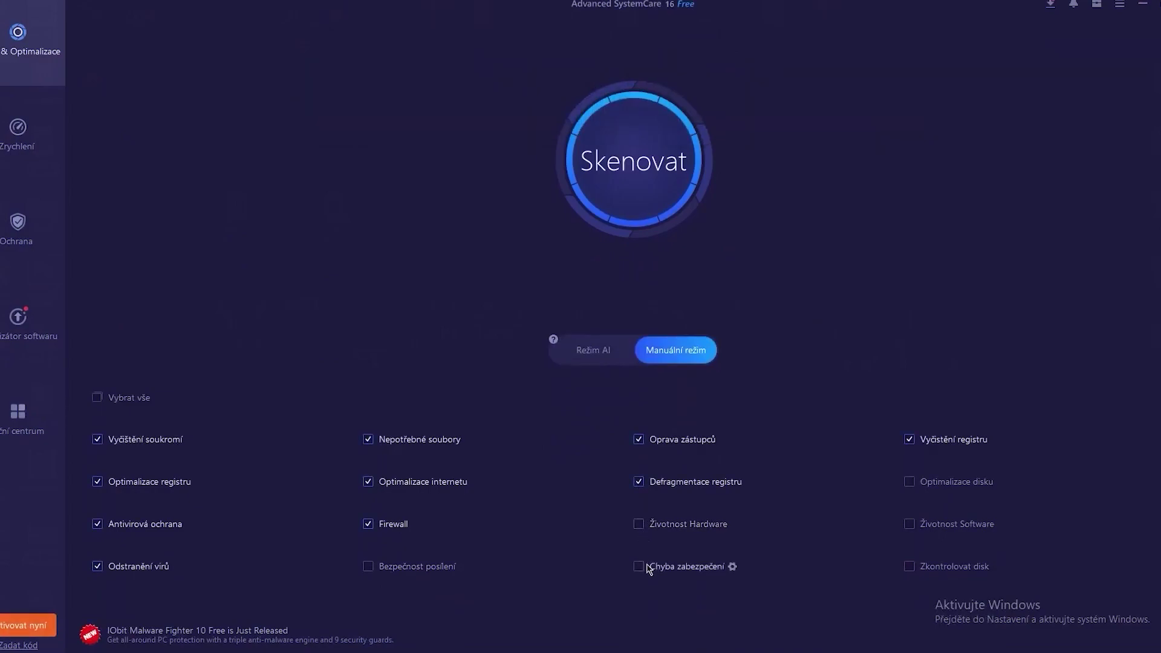
# - Run the system scan and start repairing the issues it found
pyautogui.click(624, 182)
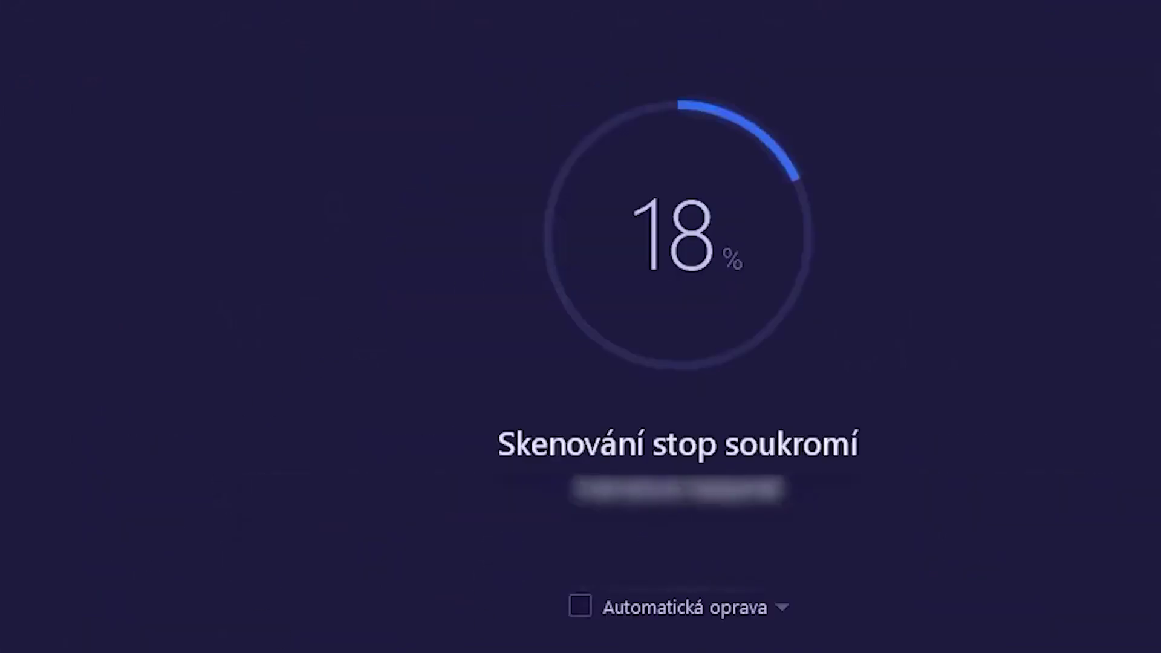
pyautogui.click(726, 595)
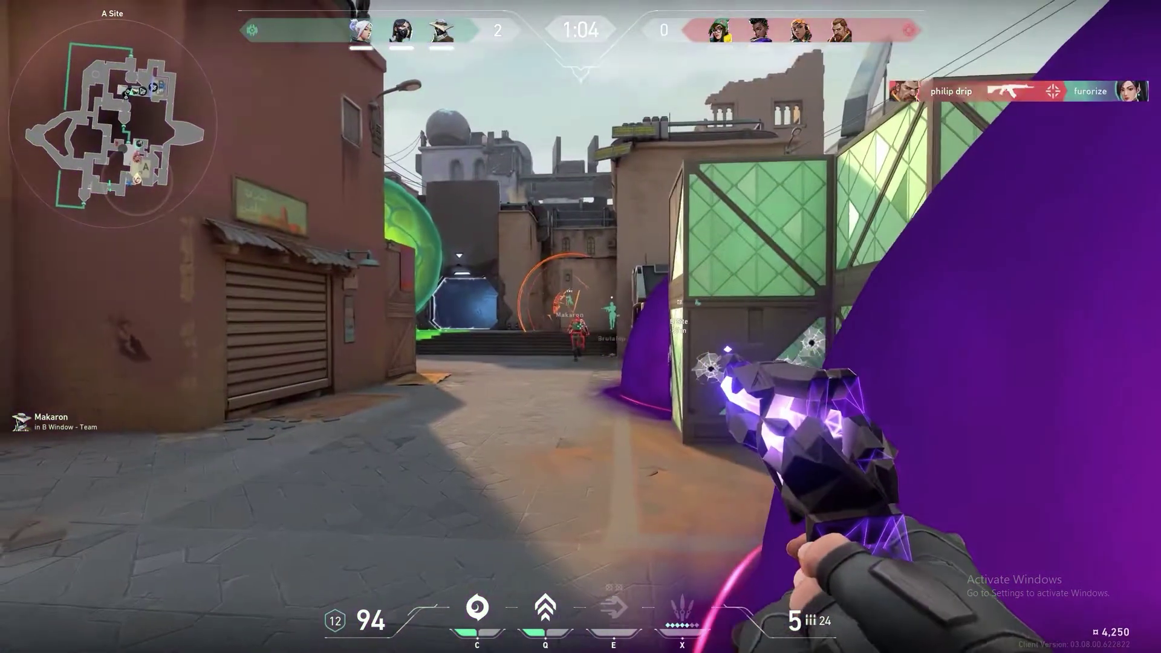
# - Shoot the enemies through the purple smoke and reload the pistol
pyautogui.click(580, 326)
pyautogui.click(580, 326)
pyautogui.click(580, 326)
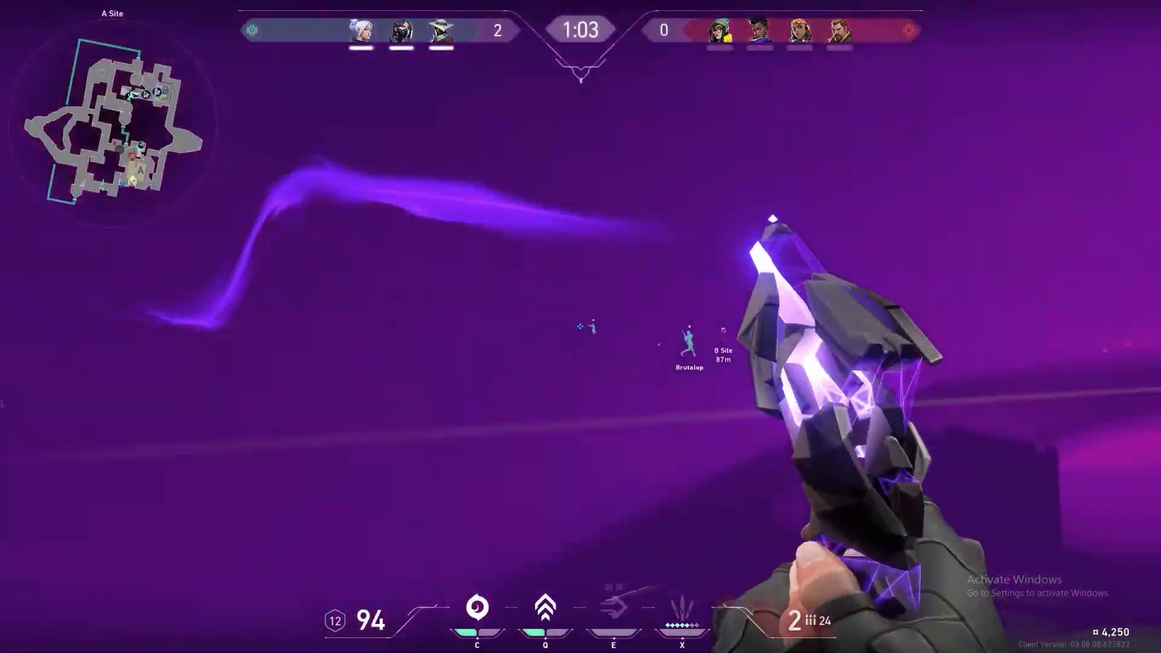
pyautogui.click(580, 326)
pyautogui.press('r')
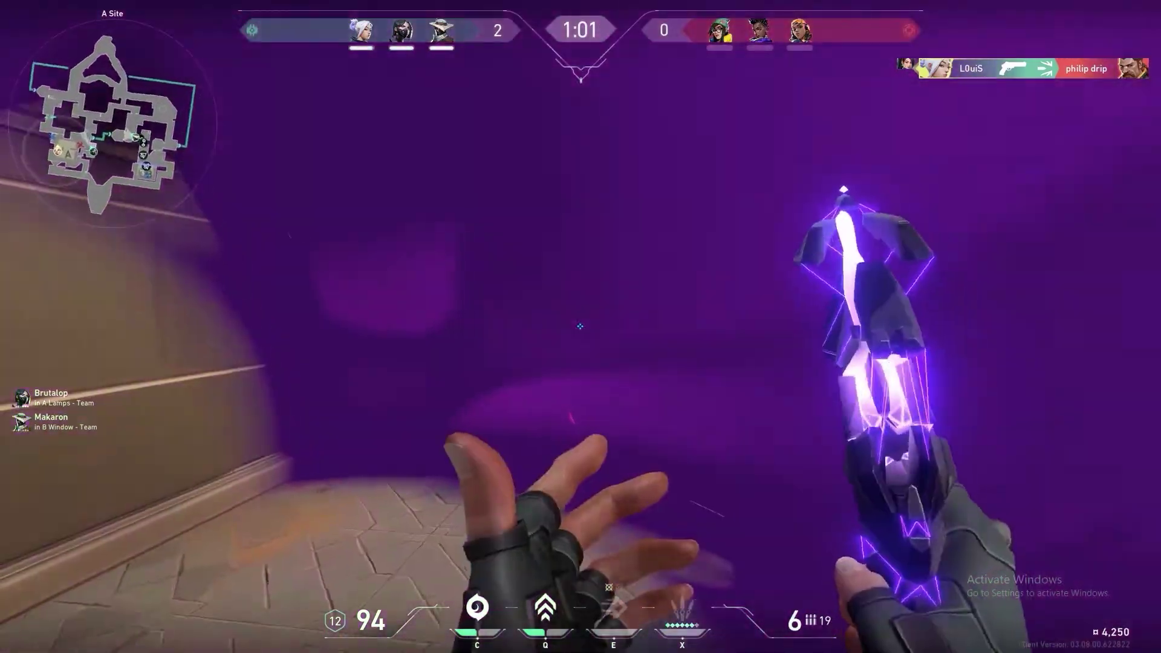
# - Cast the hand ability, shoot the two enemies on the street, and take the dropped Vandal
pyautogui.click(580, 326)
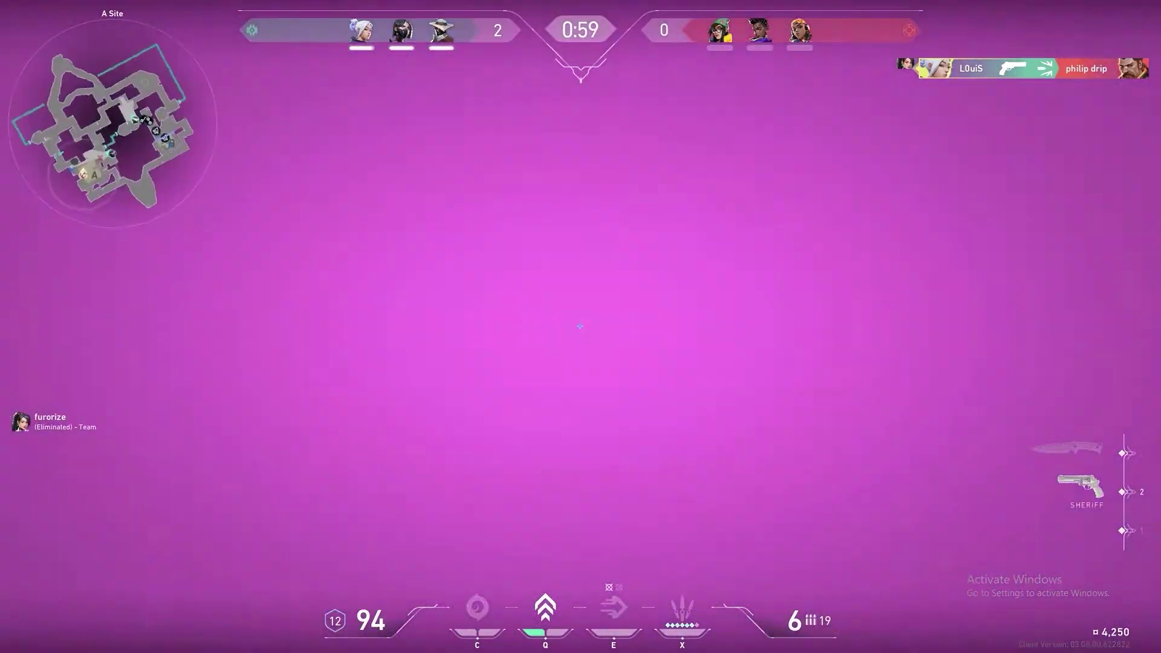
pyautogui.click(580, 326)
pyautogui.click(580, 326)
pyautogui.click(580, 326)
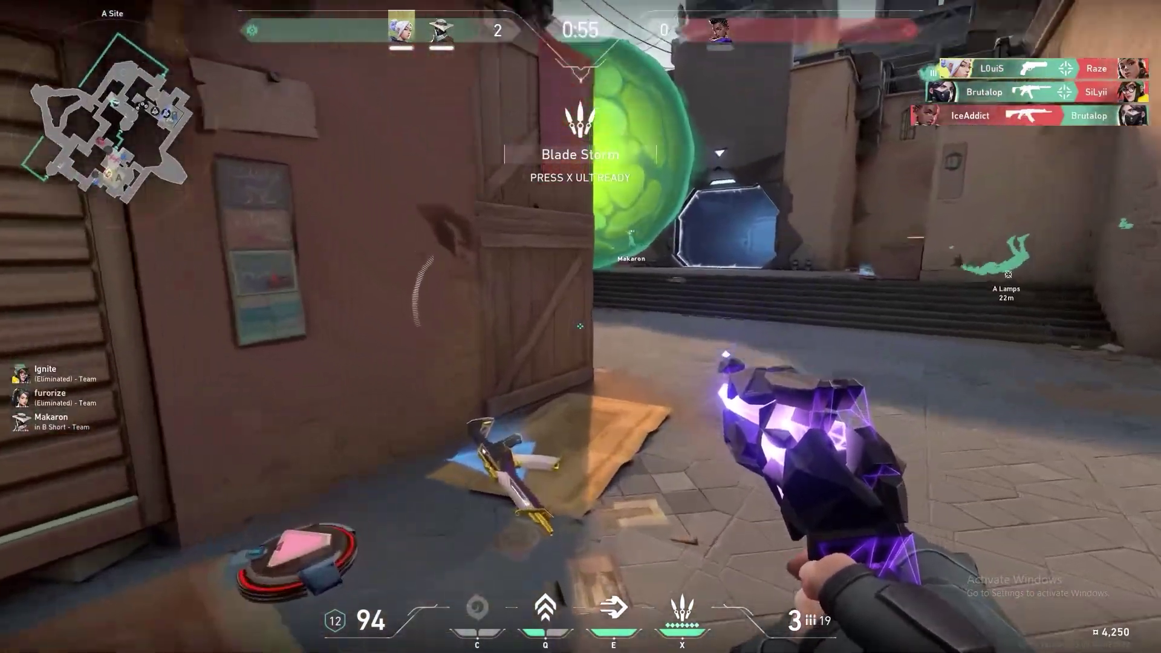
pyautogui.press('f')
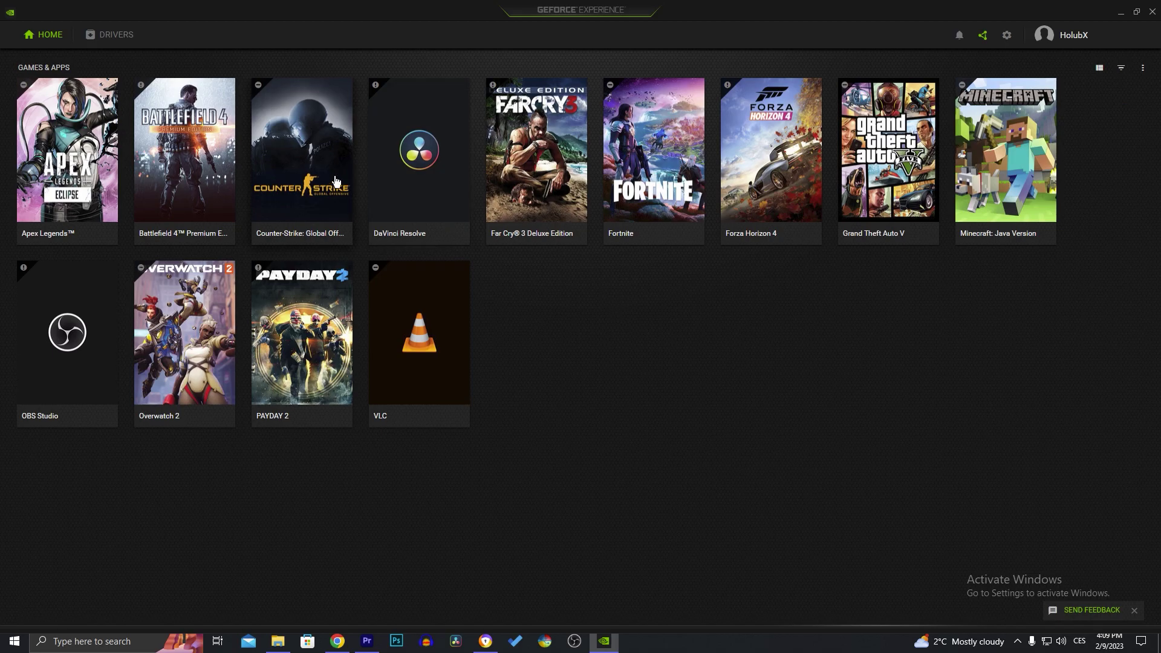
# - Show the Drivers page in GeForce Experience
pyautogui.click(106, 36)
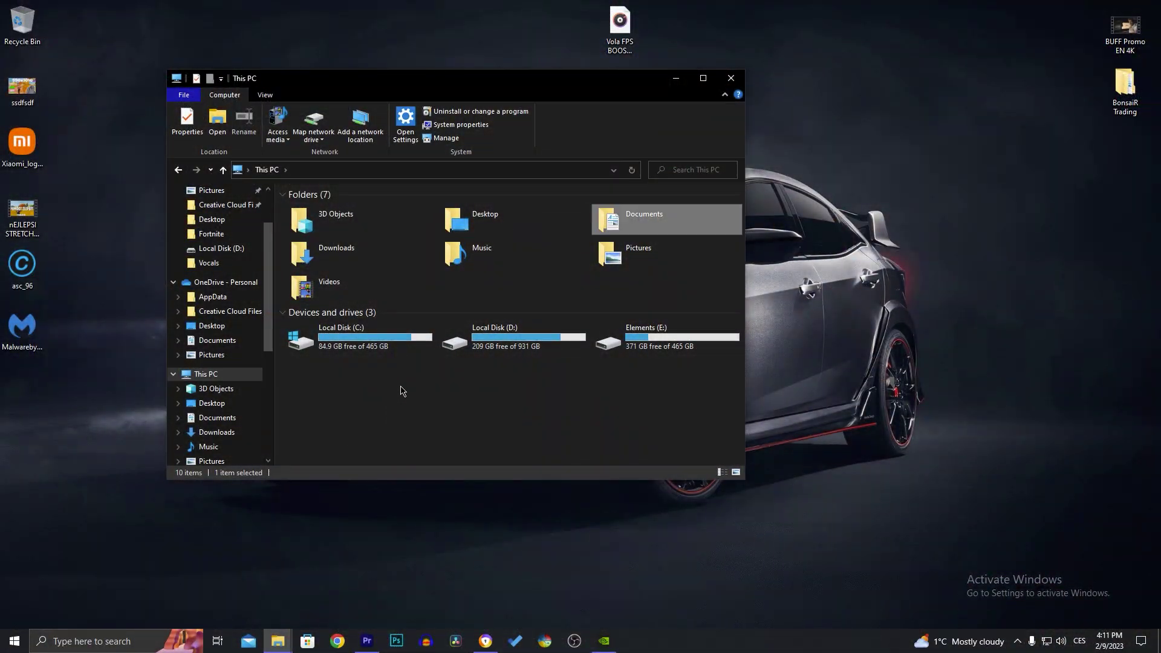
# - Reach Performance Options through This PC's Properties and Advanced system settings
pyautogui.rightClick(402, 386)
pyautogui.click(431, 505)
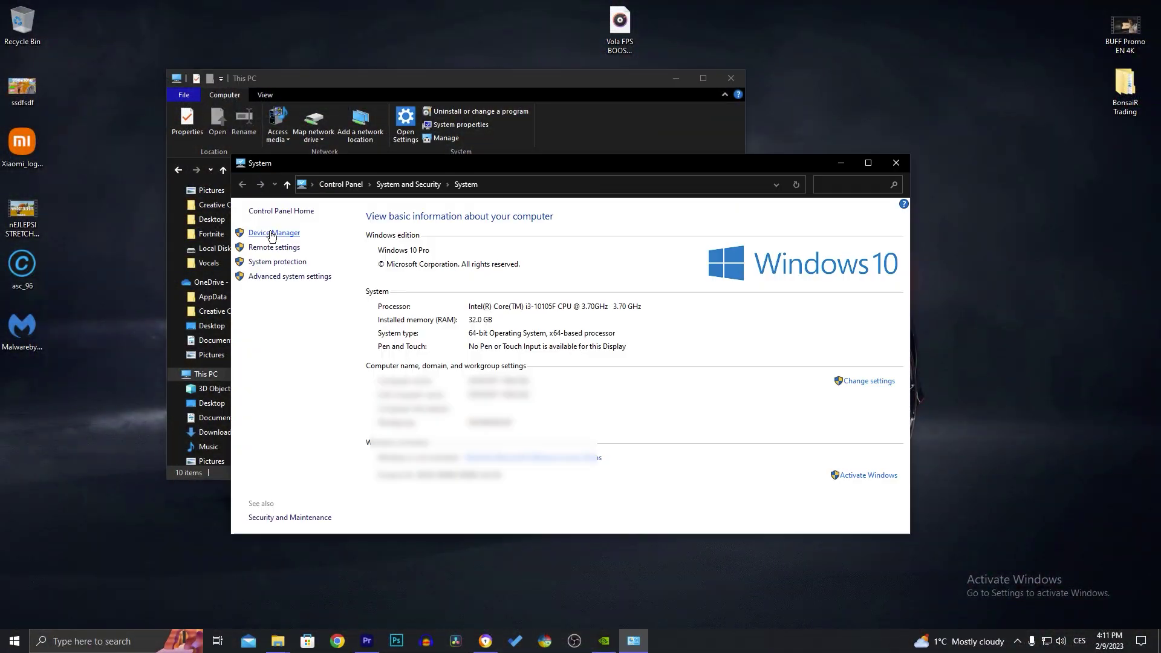
pyautogui.click(291, 276)
pyautogui.moveTo(181, 69); pyautogui.dragTo(574, 149)
pyautogui.click(553, 231)
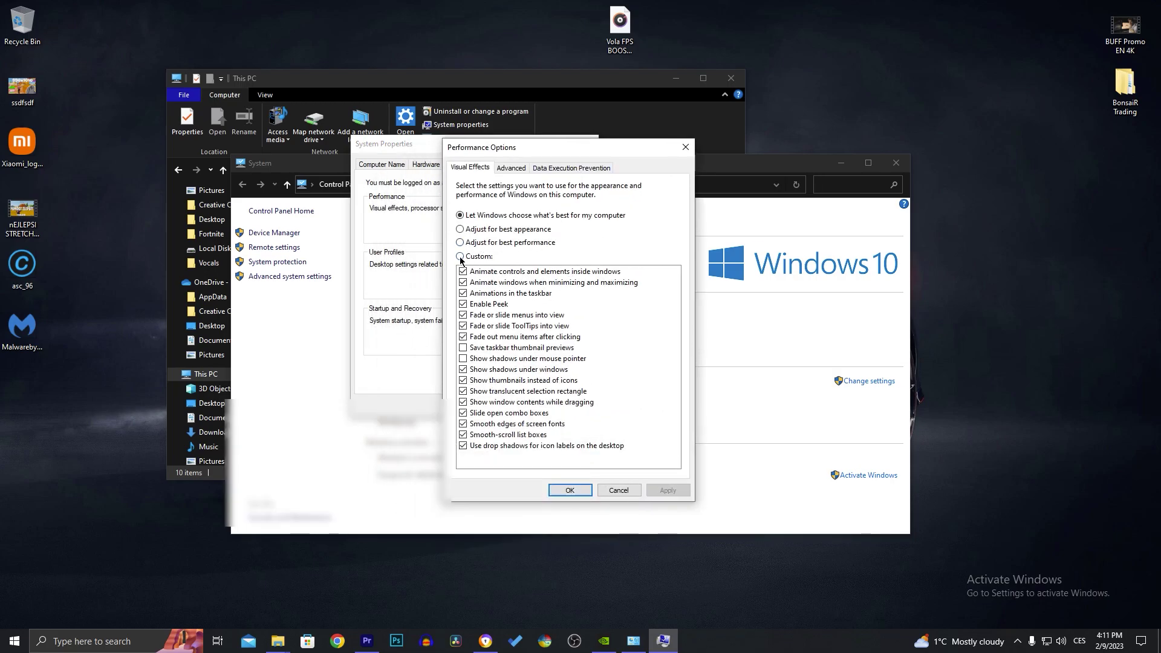
# - Turn off control, minimize/maximize and taskbar animations plus menu, ToolTip and menu-item fading
pyautogui.click(464, 282)
pyautogui.click(464, 272)
pyautogui.click(463, 294)
pyautogui.click(463, 316)
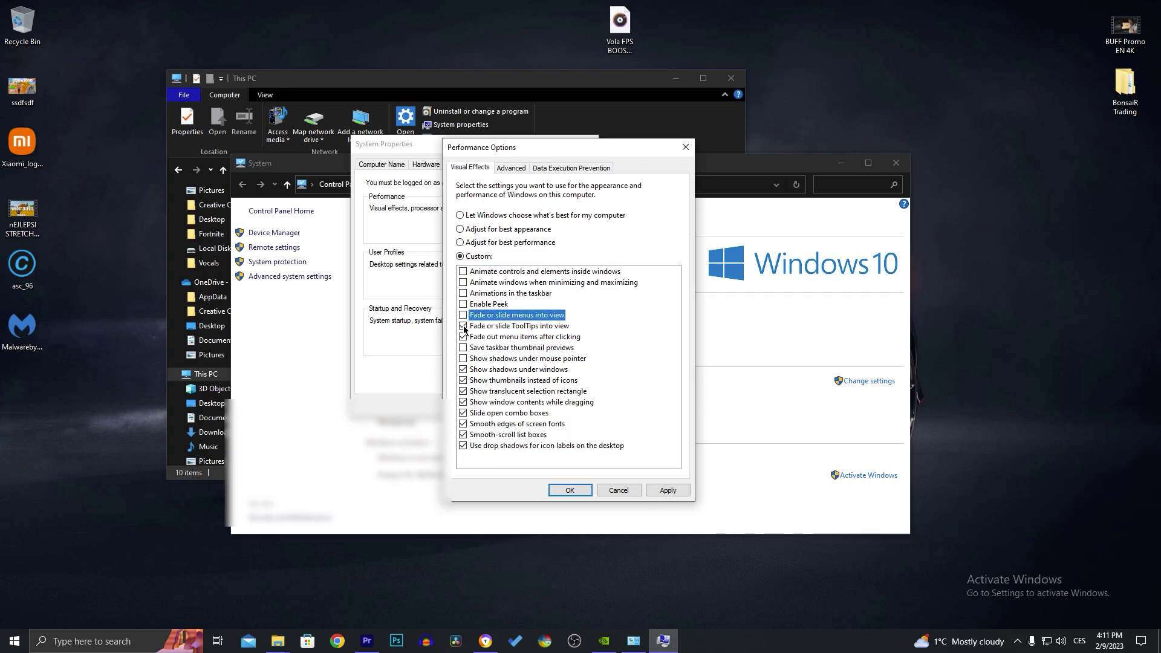
pyautogui.click(464, 327)
pyautogui.click(464, 337)
# - Turn off thumbnail previews, window shadows, thumbnails, translucent selection, sliding combo boxes and smooth-scrolling lists
pyautogui.click(463, 349)
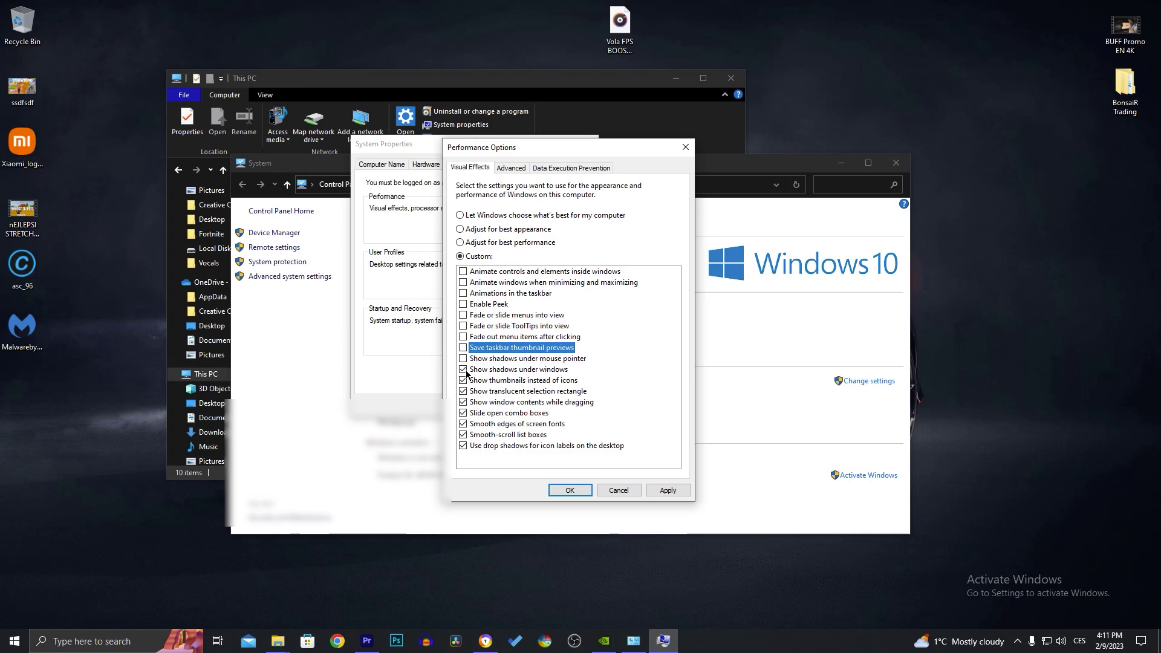
pyautogui.click(464, 370)
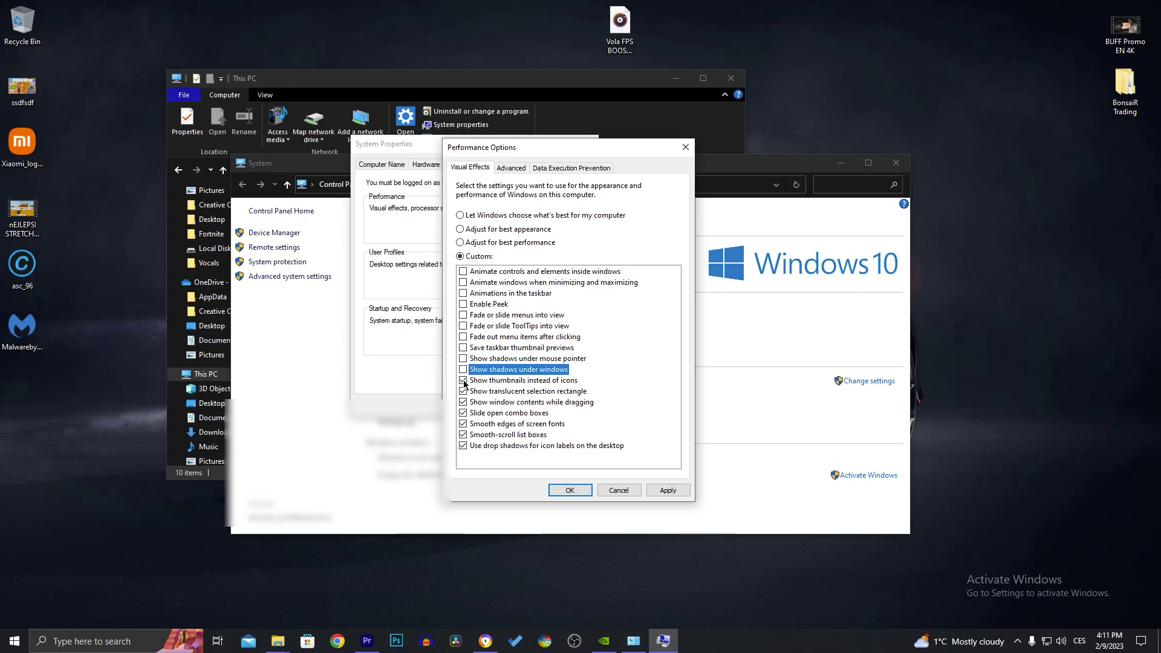
pyautogui.click(463, 381)
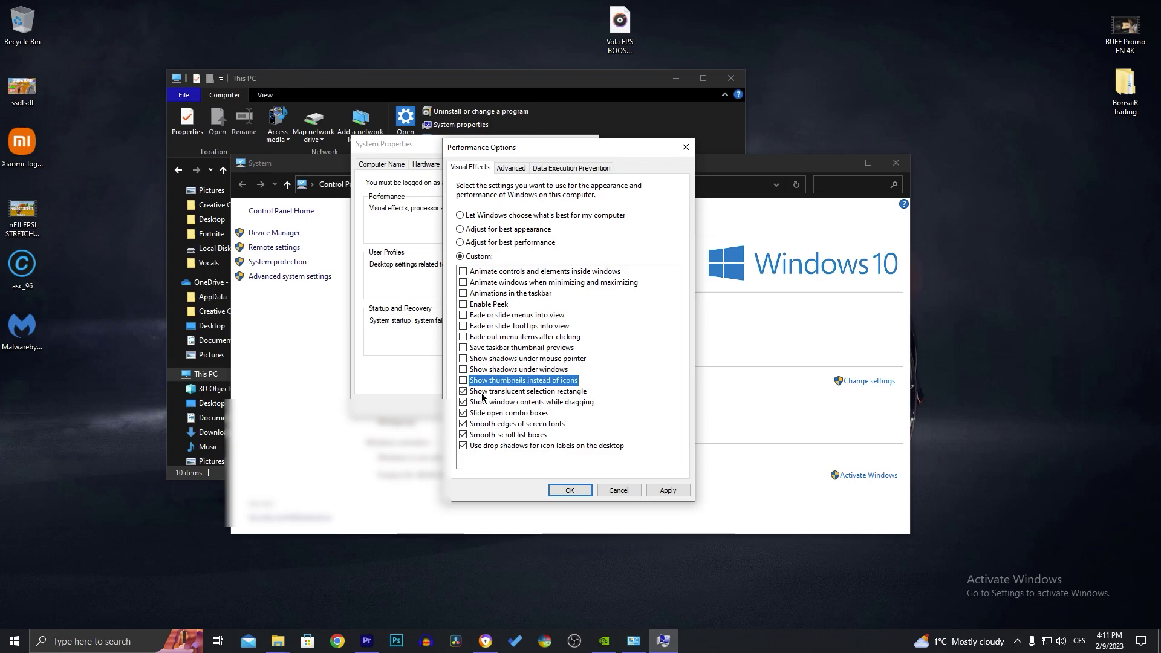
pyautogui.click(464, 392)
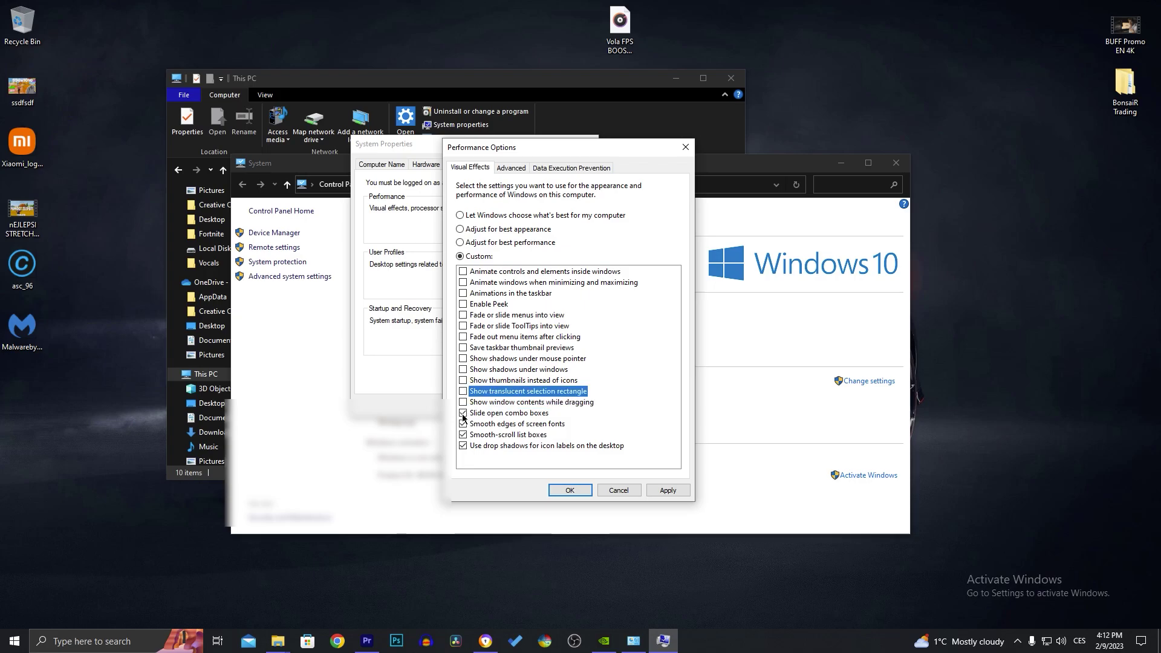
pyautogui.click(463, 413)
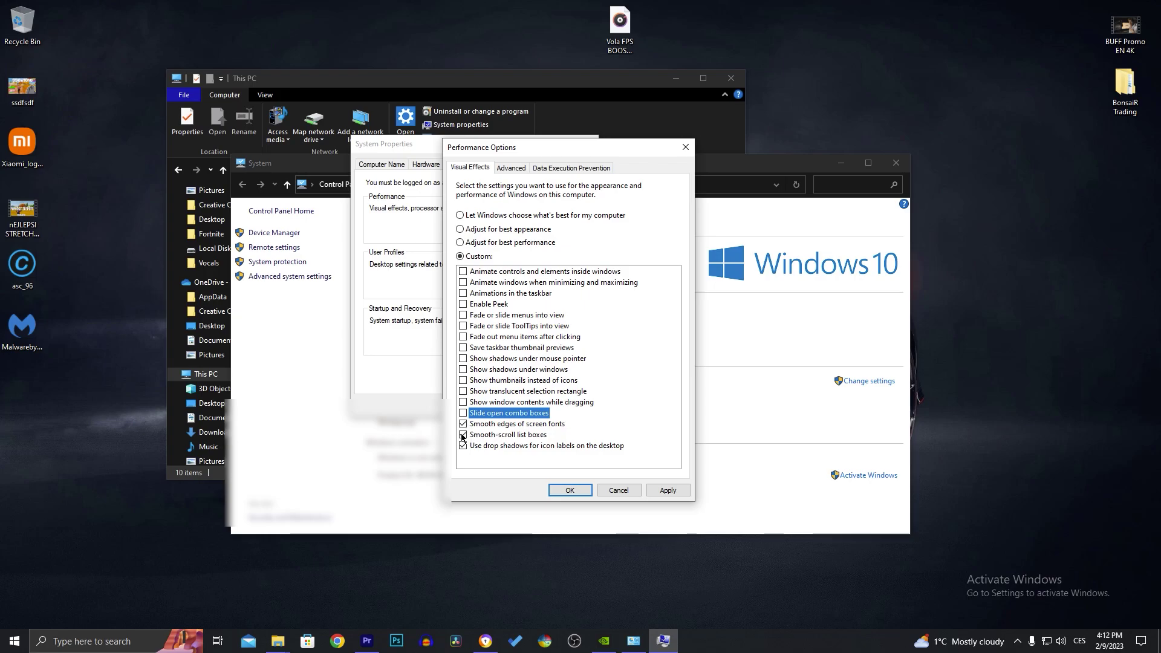
pyautogui.click(463, 436)
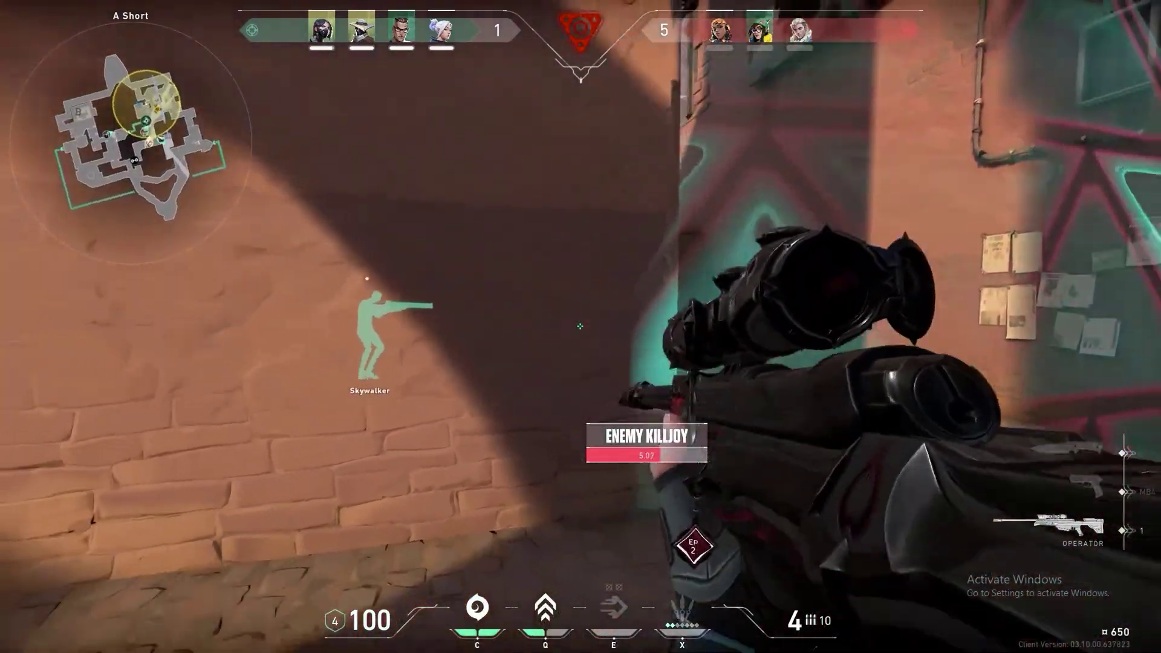
# - Scope in with the Operator and shoot the enemy
pyautogui.rightClick(580, 327)
pyautogui.click(580, 326)
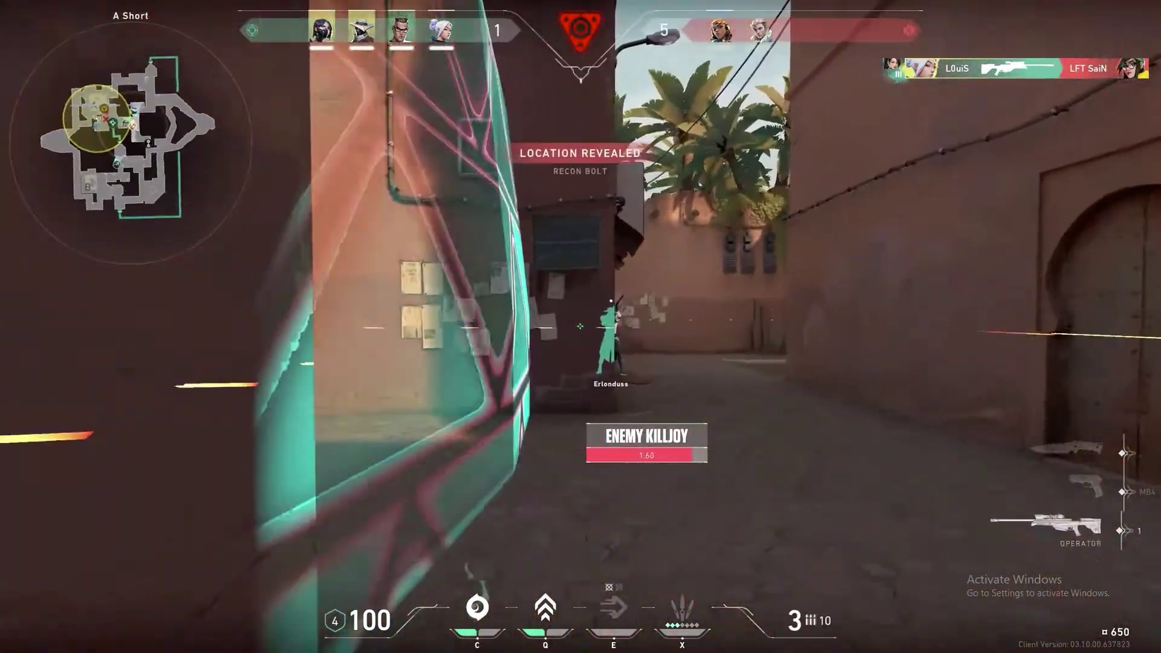
# - Search 'gpu' from Start to open Graphics settings and move the app file picker aside
pyautogui.click(101, 636)
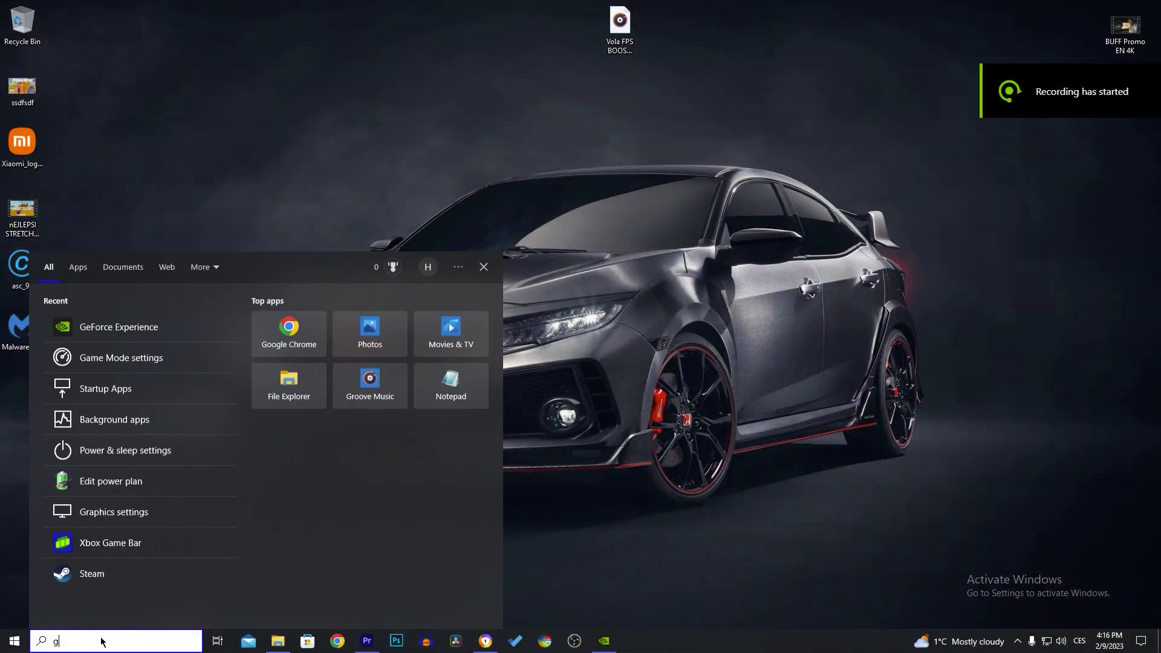
pyautogui.write('gpu')
pyautogui.press('Return')
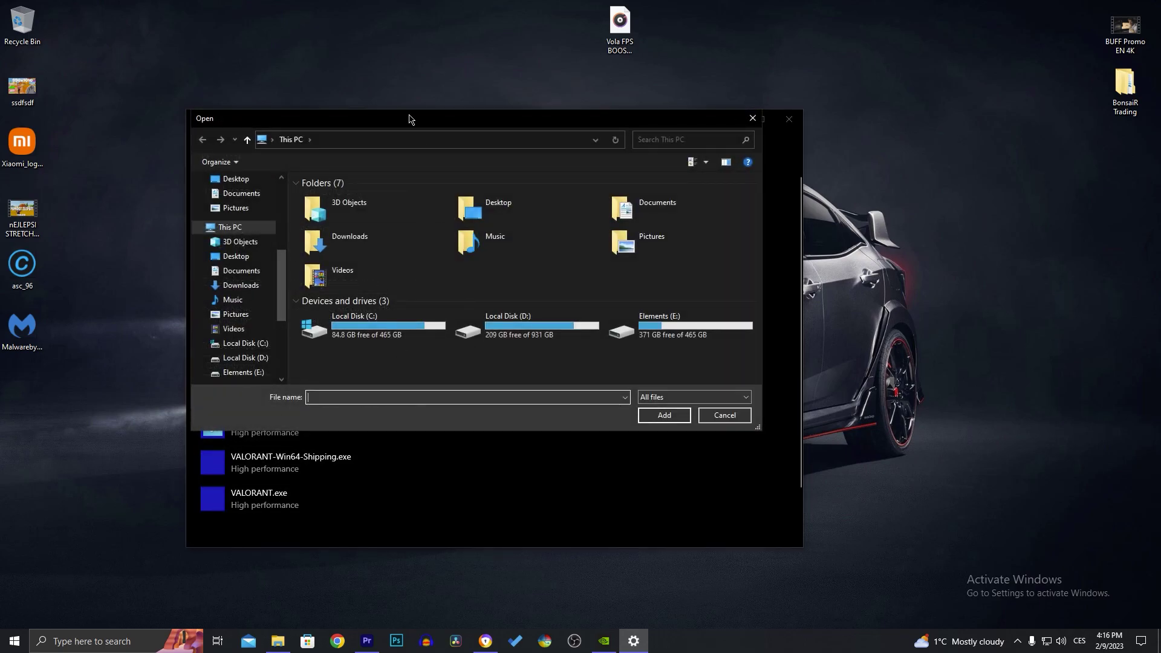
pyautogui.moveTo(414, 119); pyautogui.dragTo(572, 113)
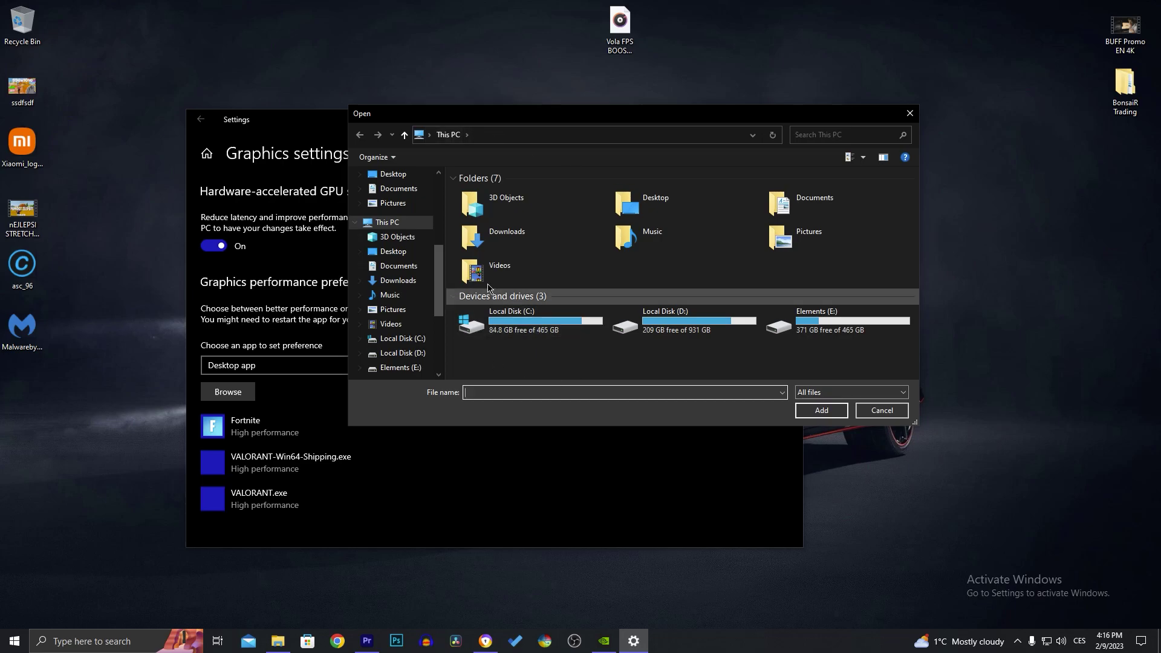
# - Close the file picker and save VALORANT-Win64-Shipping.exe with the High performance graphics preference
pyautogui.click(909, 115)
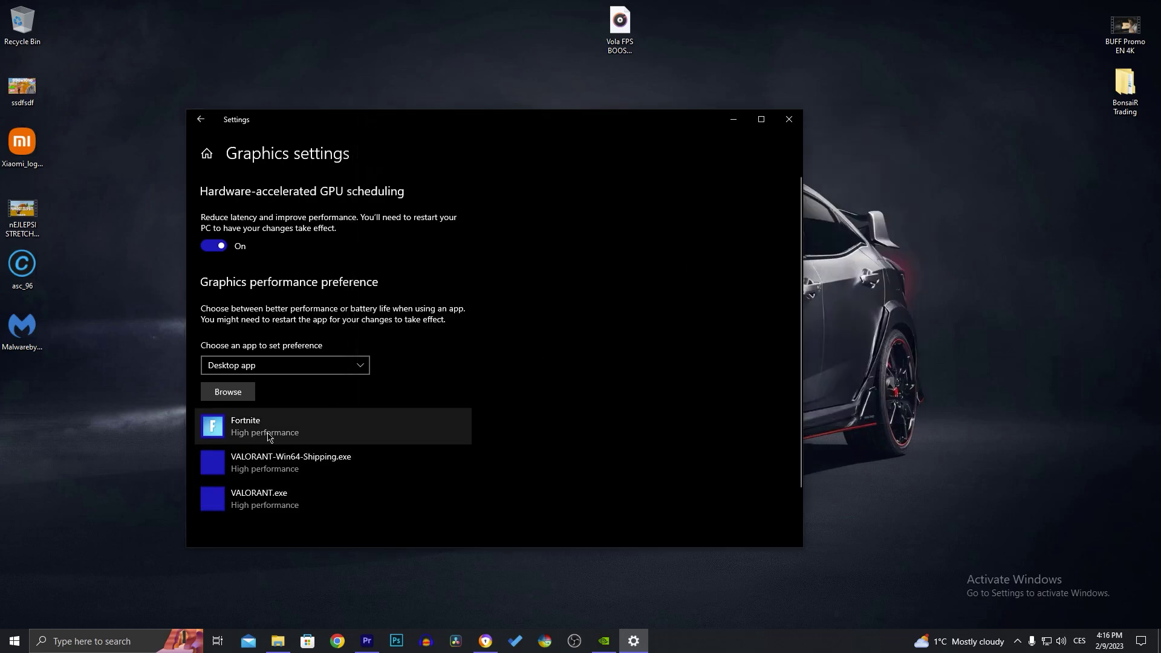
pyautogui.click(272, 469)
pyautogui.scroll(-3, 244, 499)
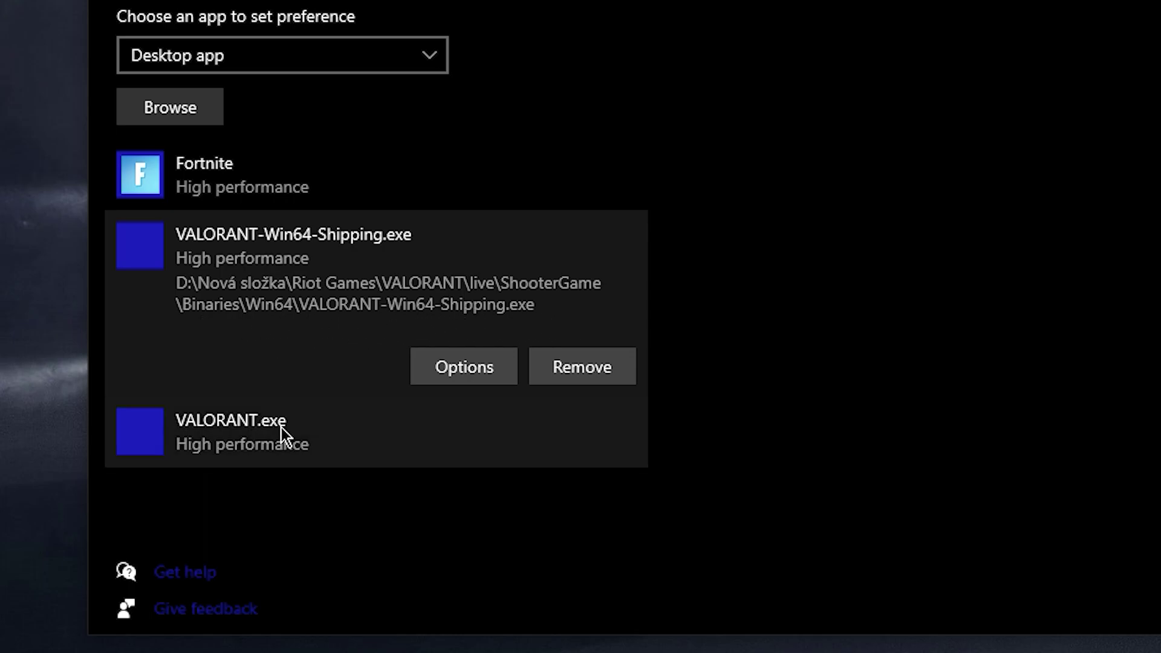
pyautogui.click(302, 427)
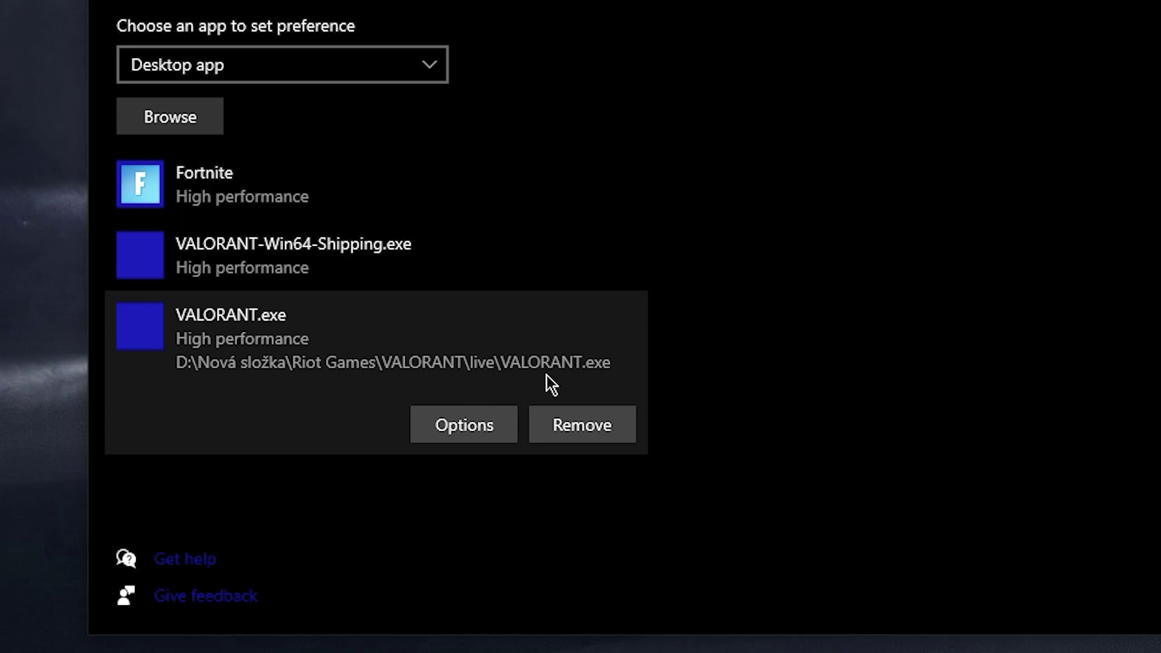
pyautogui.click(420, 266)
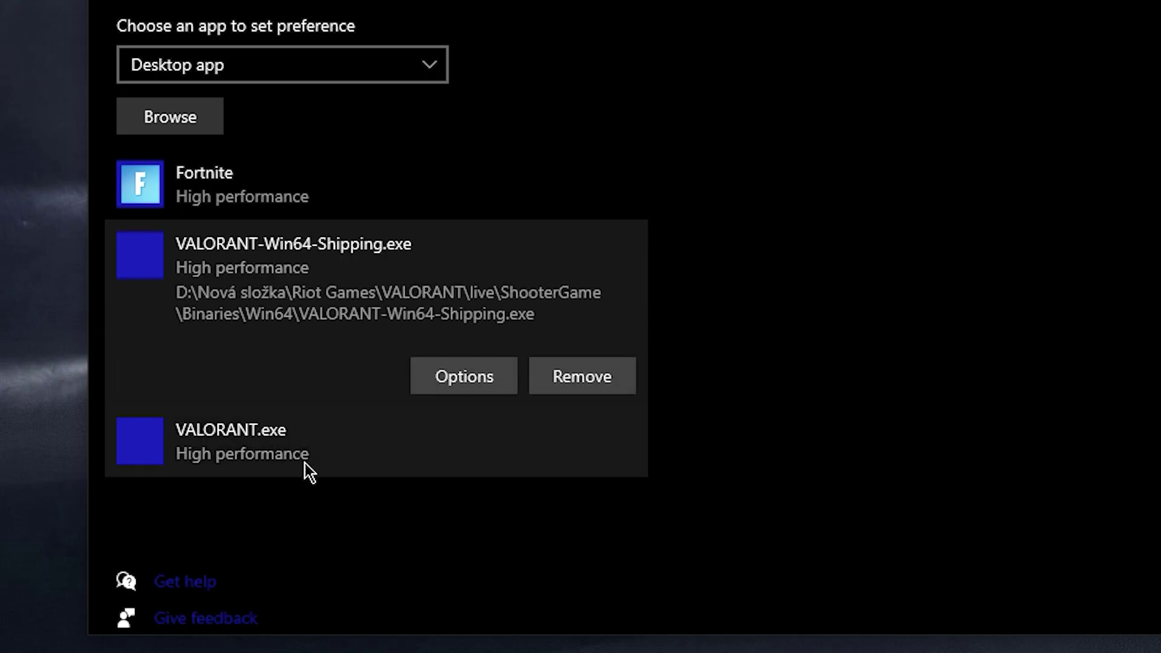
pyautogui.click(462, 382)
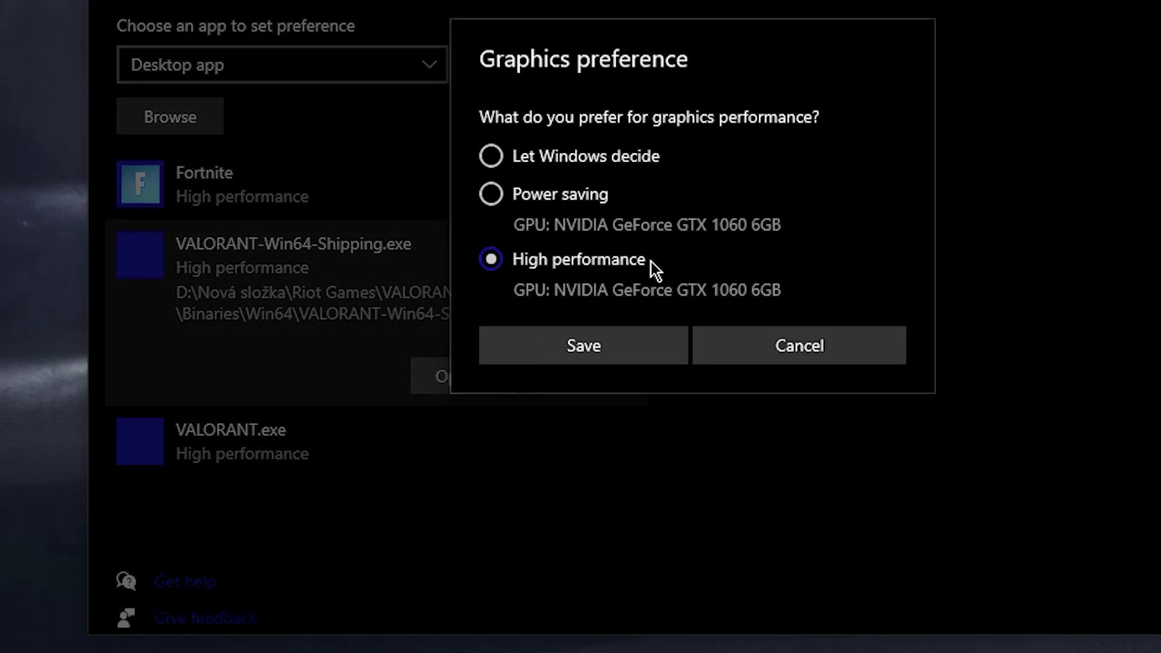
pyautogui.click(578, 344)
# - Save VALORANT.exe with the High performance graphics preference
pyautogui.click(350, 455)
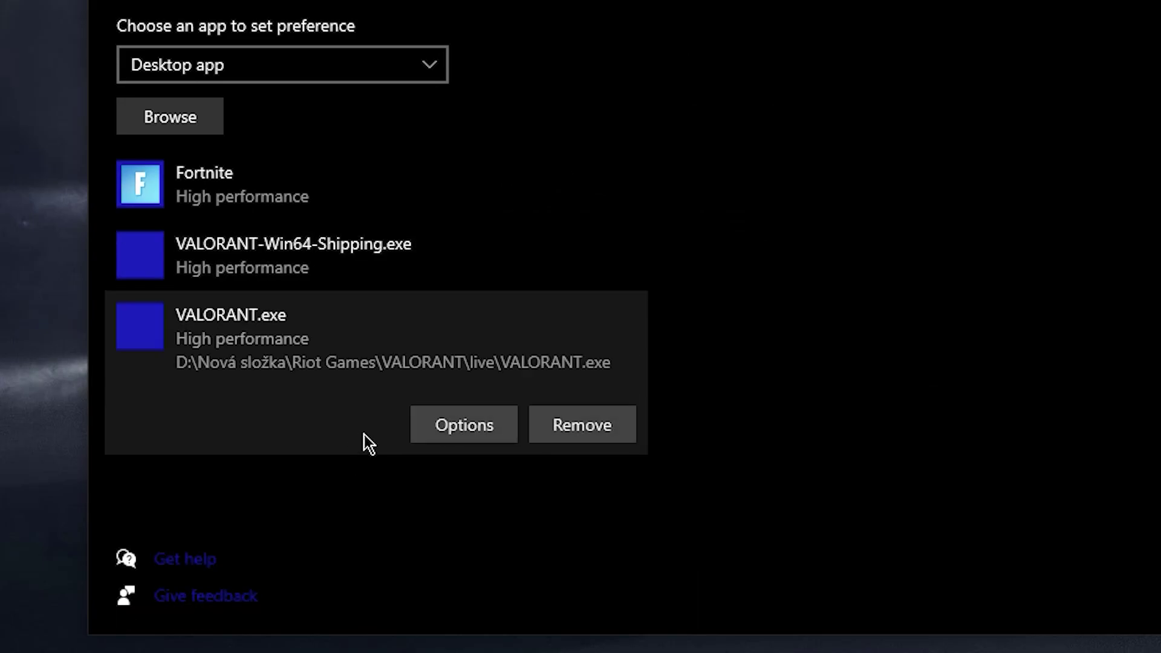
pyautogui.click(463, 423)
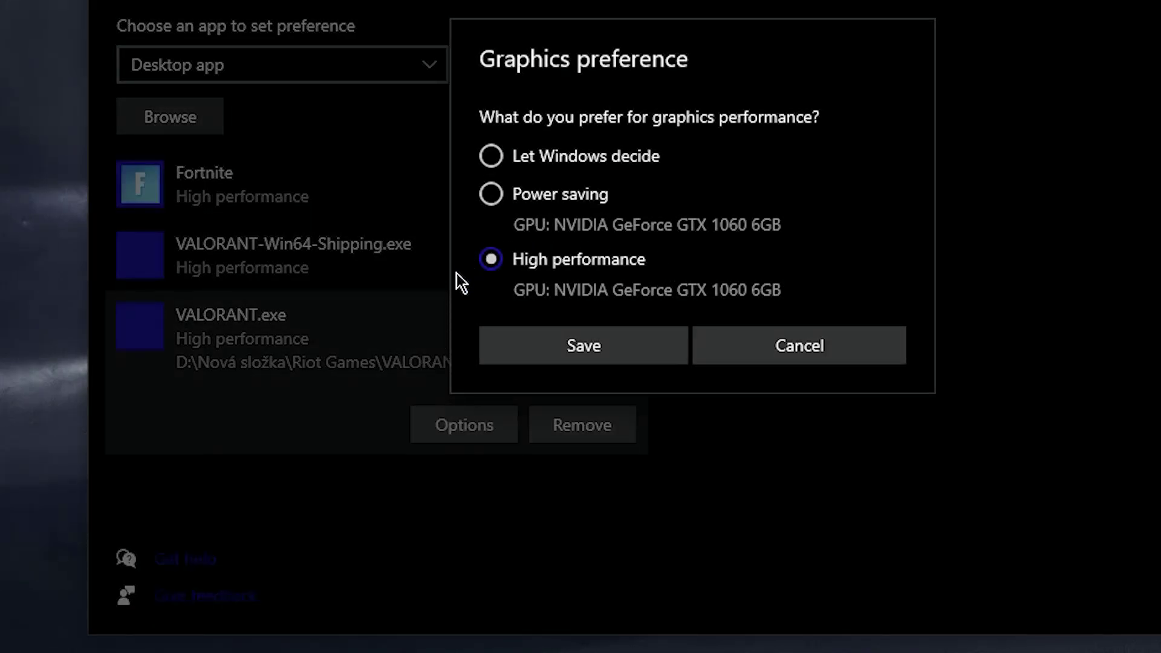
pyautogui.click(519, 343)
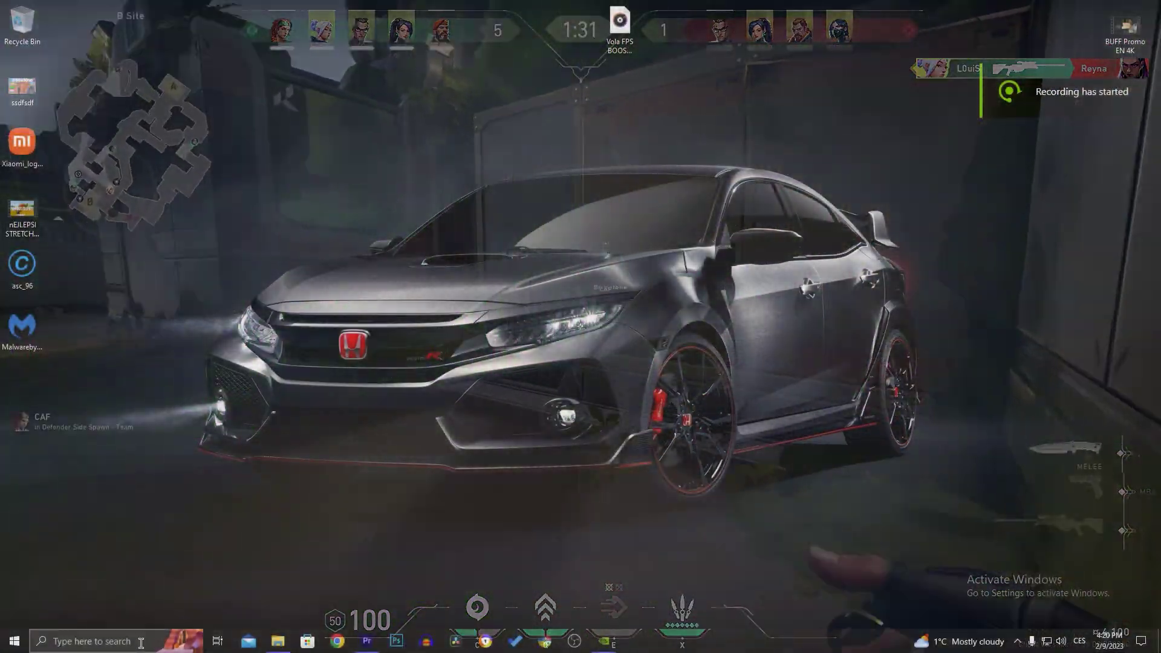
# - Search 'power and' to reach Power & sleep, then open the classic Power Options window
pyautogui.click(141, 641)
pyautogui.write('power and')
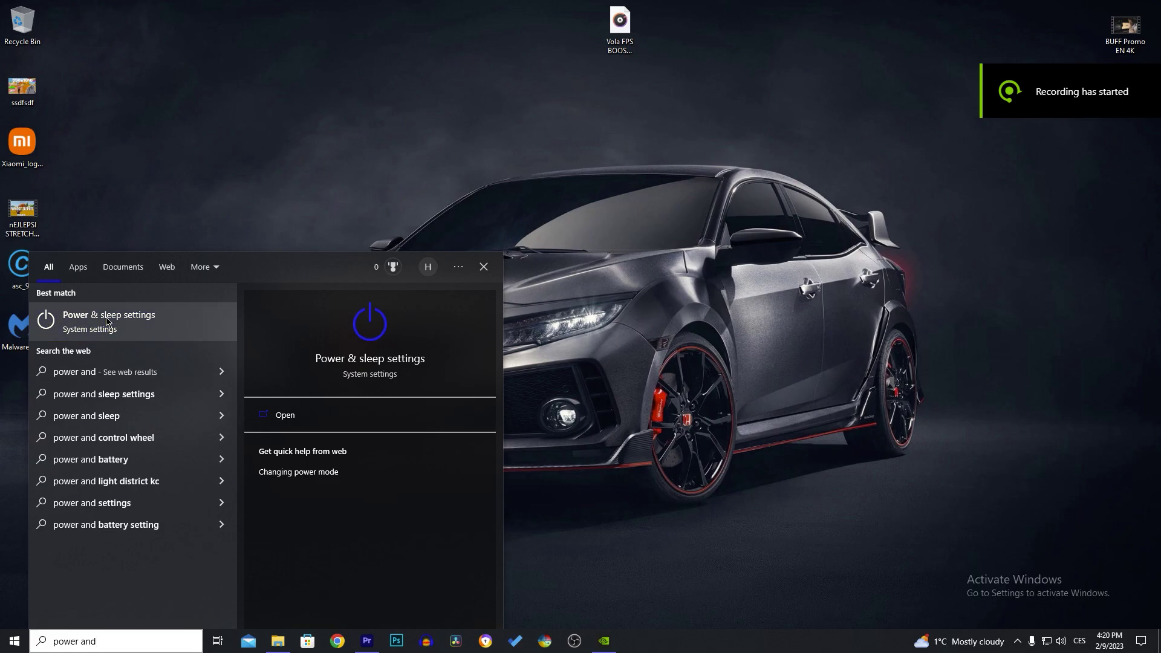
pyautogui.click(200, 322)
pyautogui.click(466, 463)
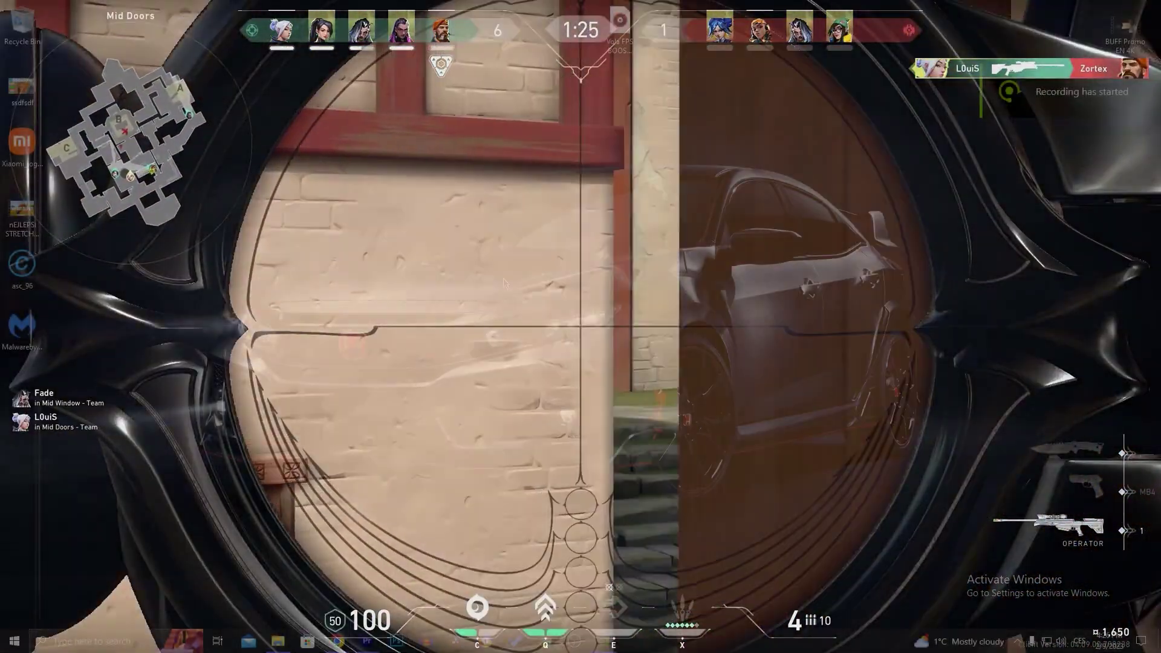
# - Open NVIDIA Control Panel from the desktop menu and scroll through the global 3D settings
pyautogui.rightClick(530, 282)
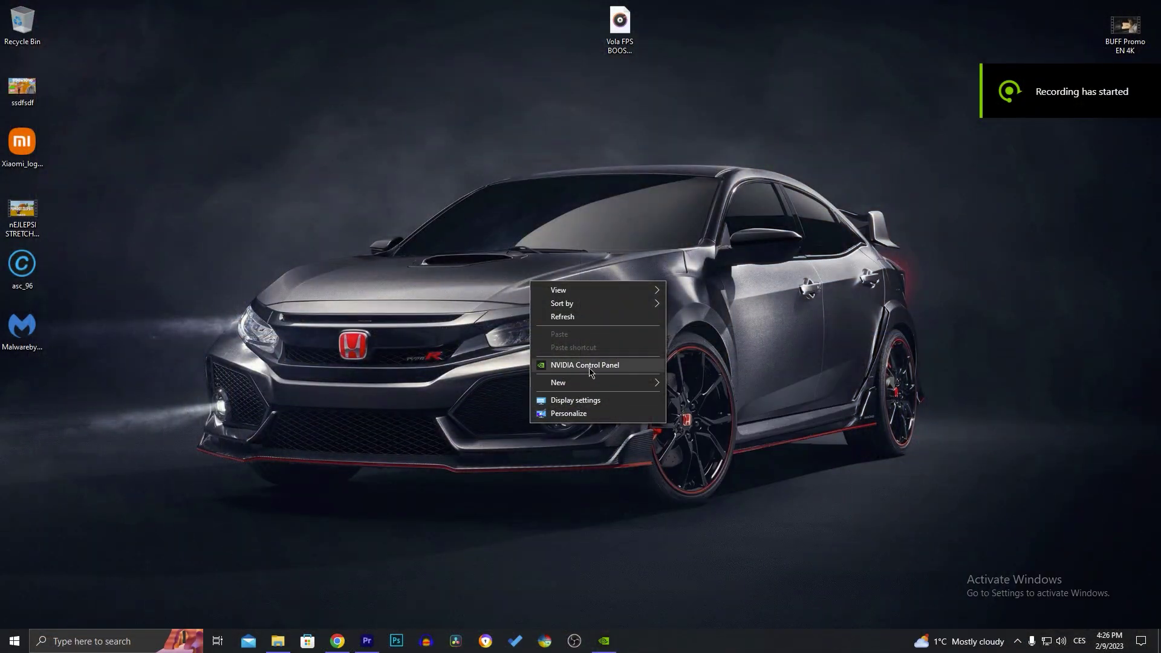
pyautogui.click(589, 367)
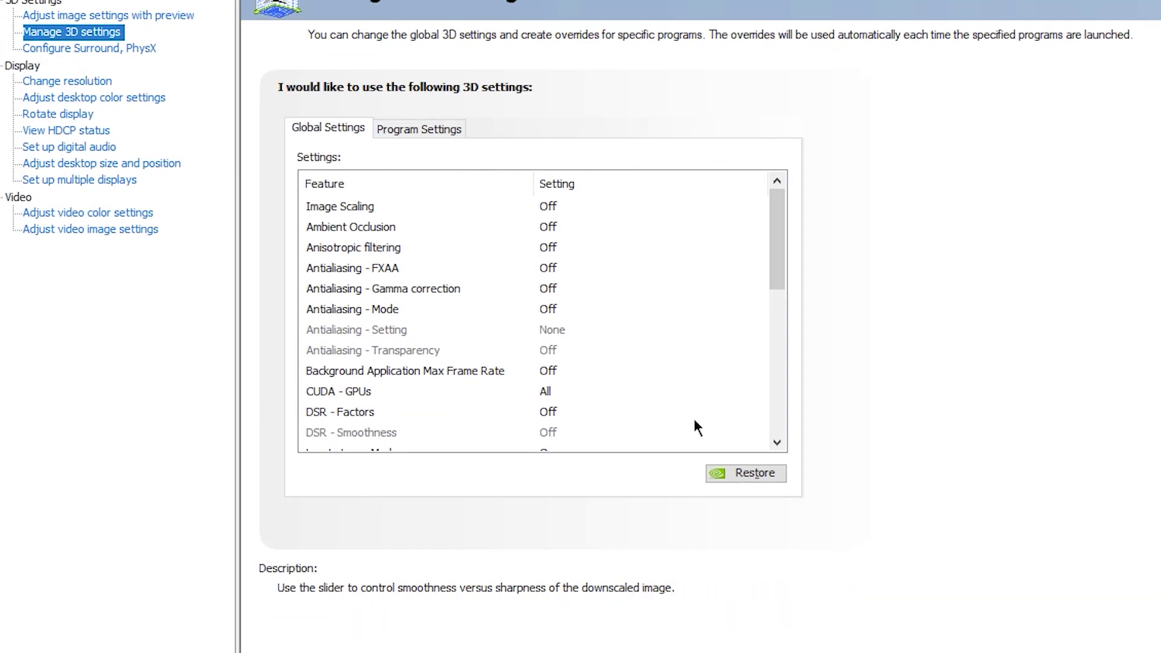
pyautogui.moveTo(774, 209); pyautogui.dragTo(775, 358)
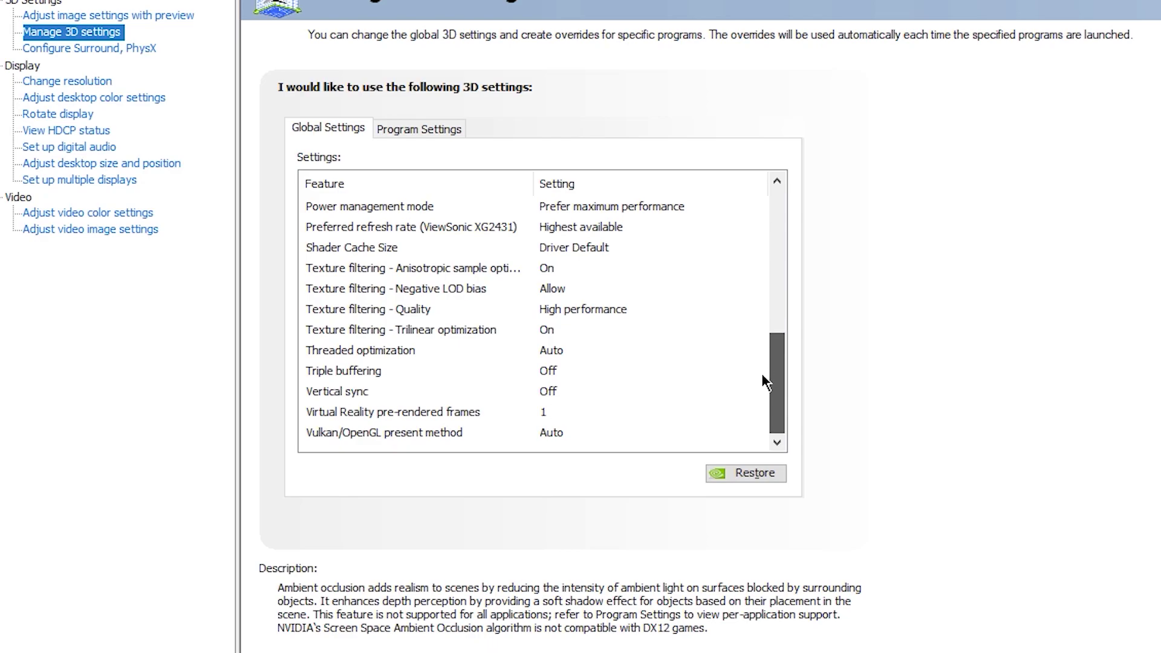
pyautogui.moveTo(779, 360); pyautogui.dragTo(782, 212)
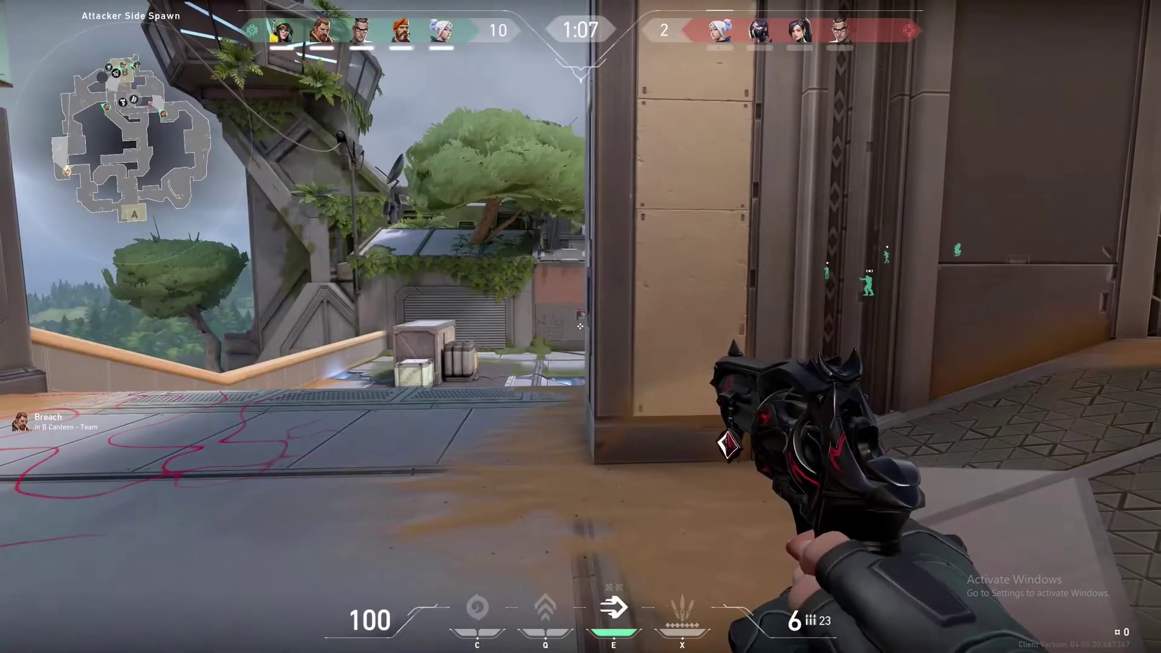
# - Find Background apps by searching 'ckg' and switch 'Let apps run in the background' Off
pyautogui.click(581, 326)
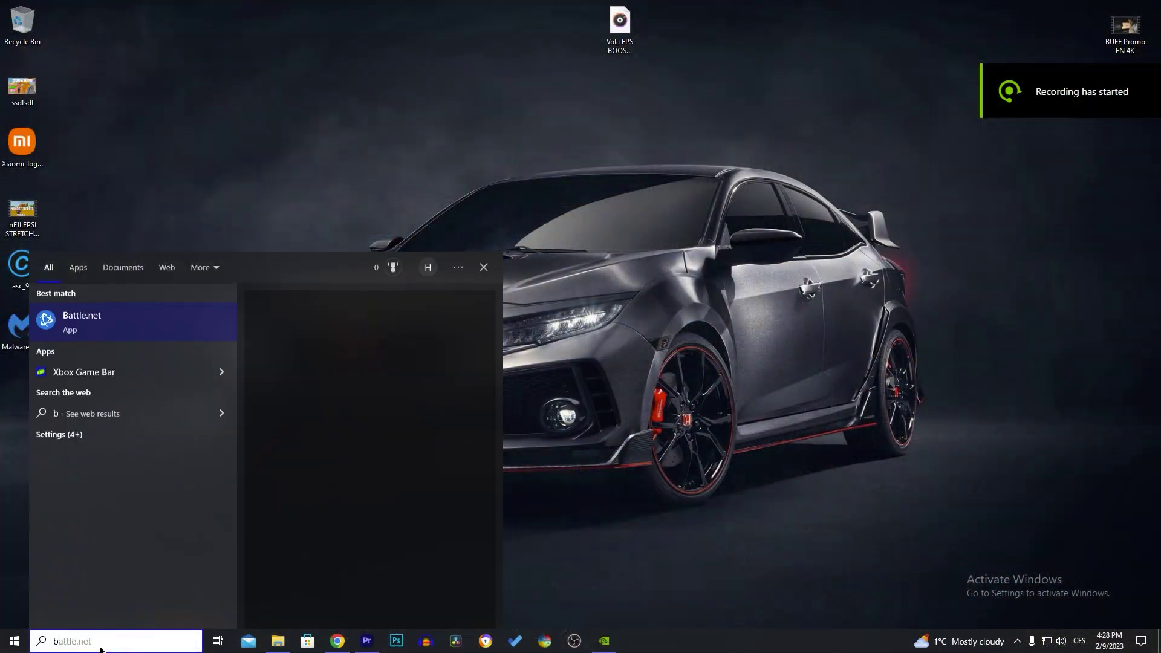
pyautogui.write('ck')
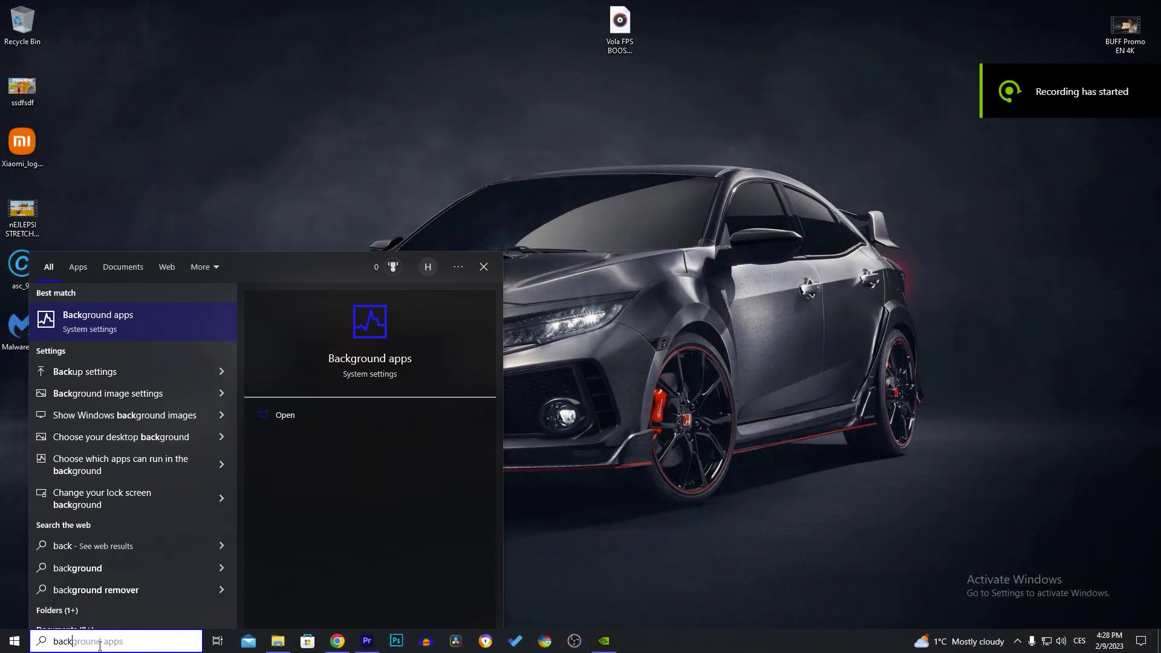
pyautogui.write('g')
pyautogui.press('Return')
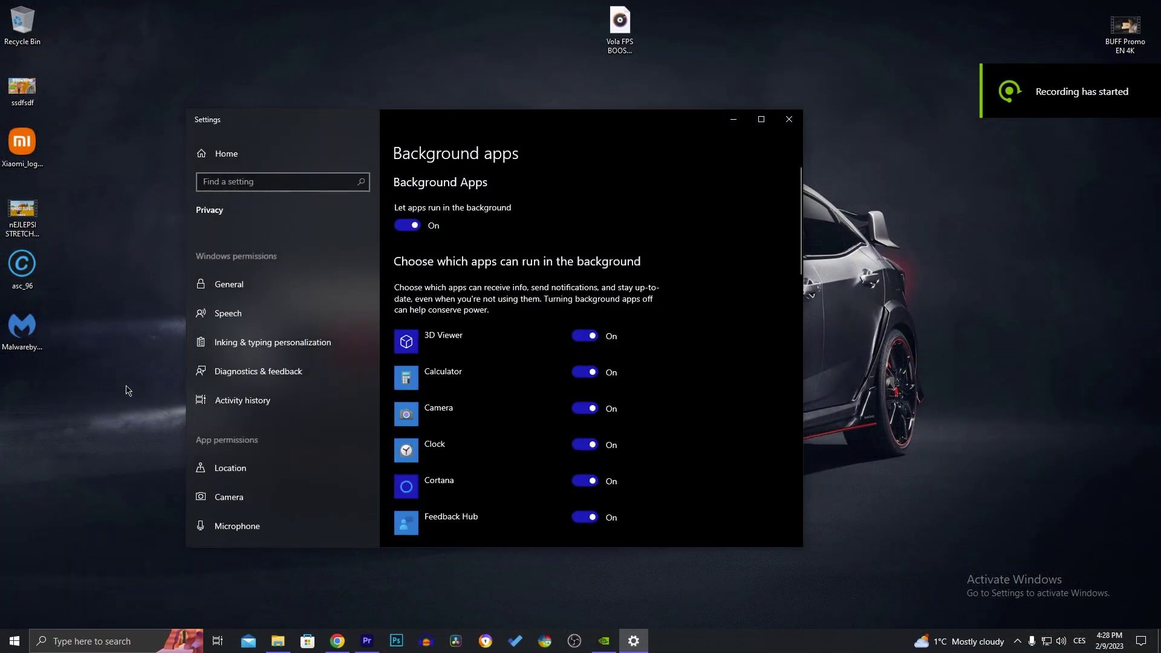
pyautogui.click(408, 225)
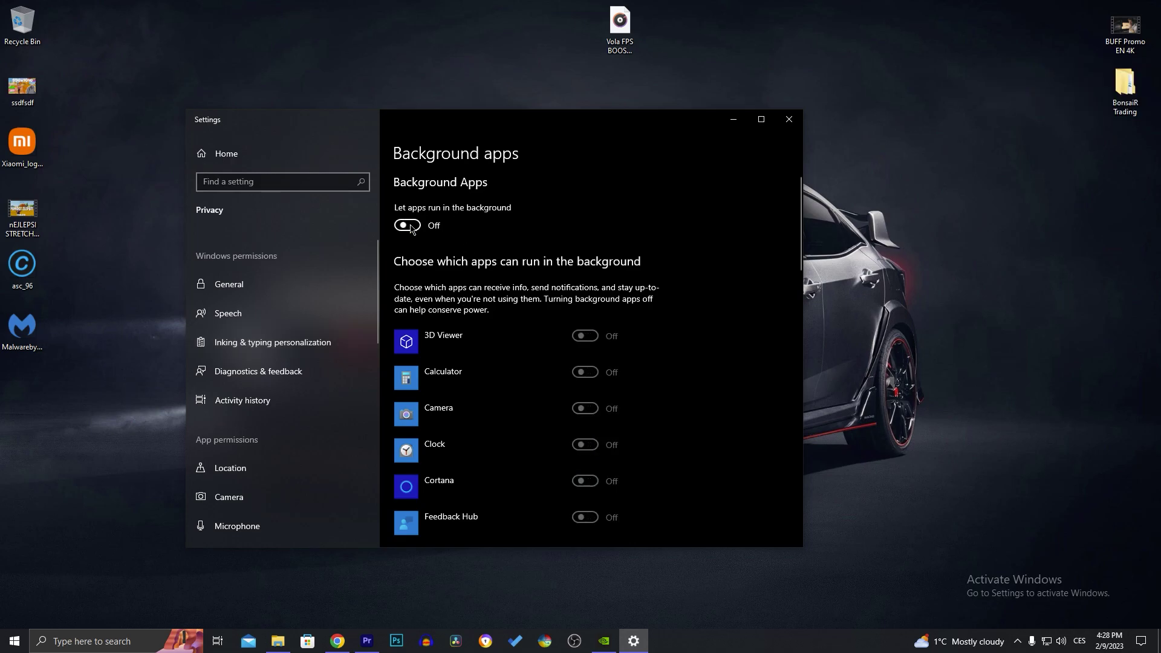
pyautogui.scroll(-2, 669, 346)
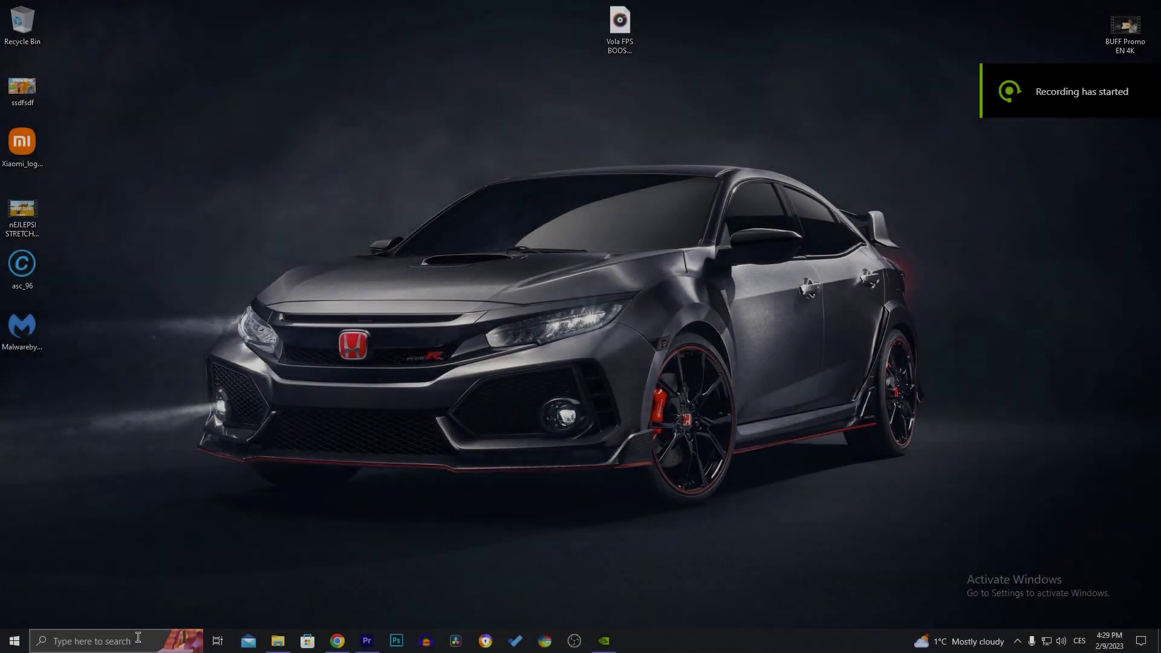
# - Review the Startup Apps list, then bring up Game Mode settings with a 'gamemode' search
pyautogui.click(138, 639)
pyautogui.write('startup')
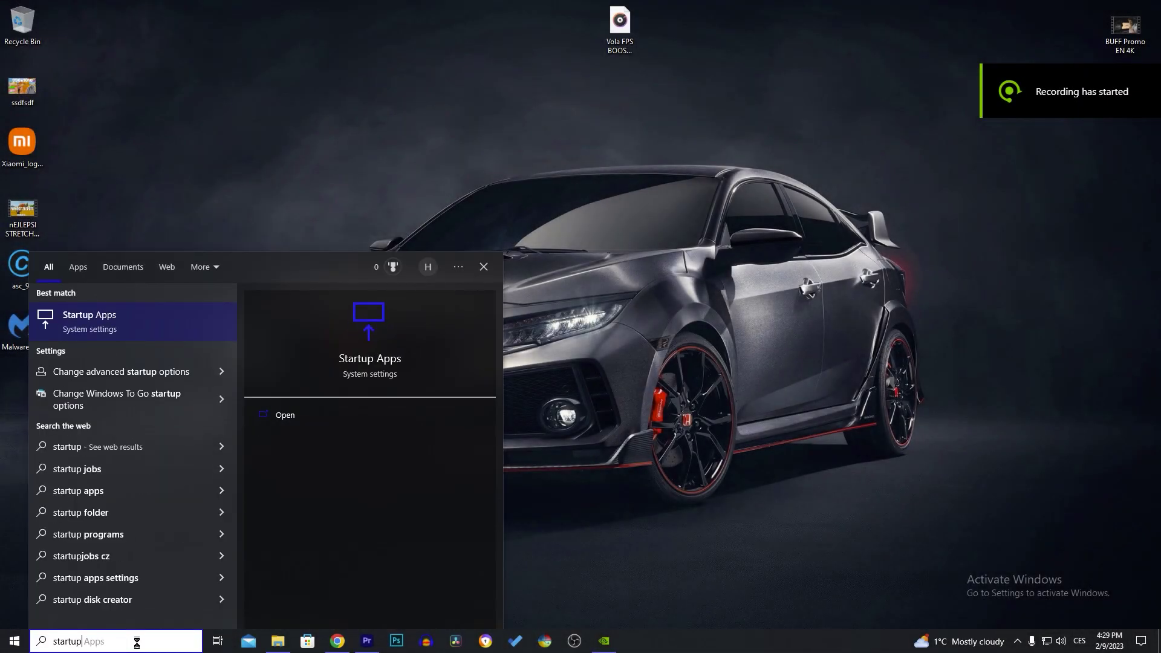
pyautogui.press('Return')
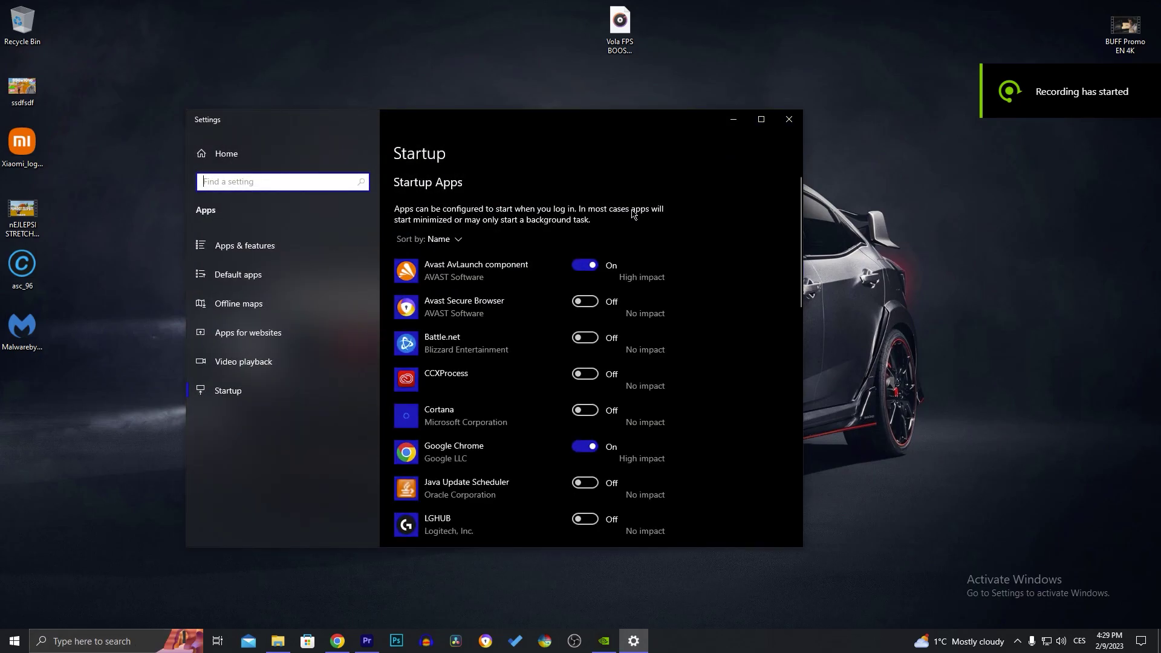
pyautogui.scroll(-3, 494, 404)
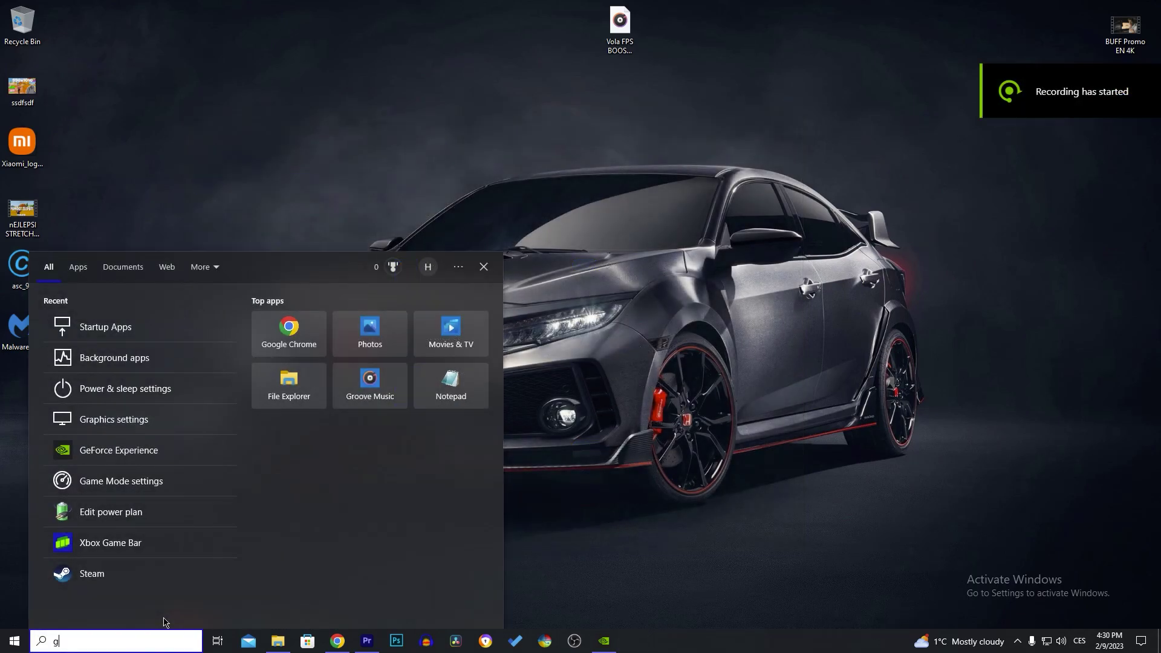
pyautogui.write('gamemode')
pyautogui.press('Return')
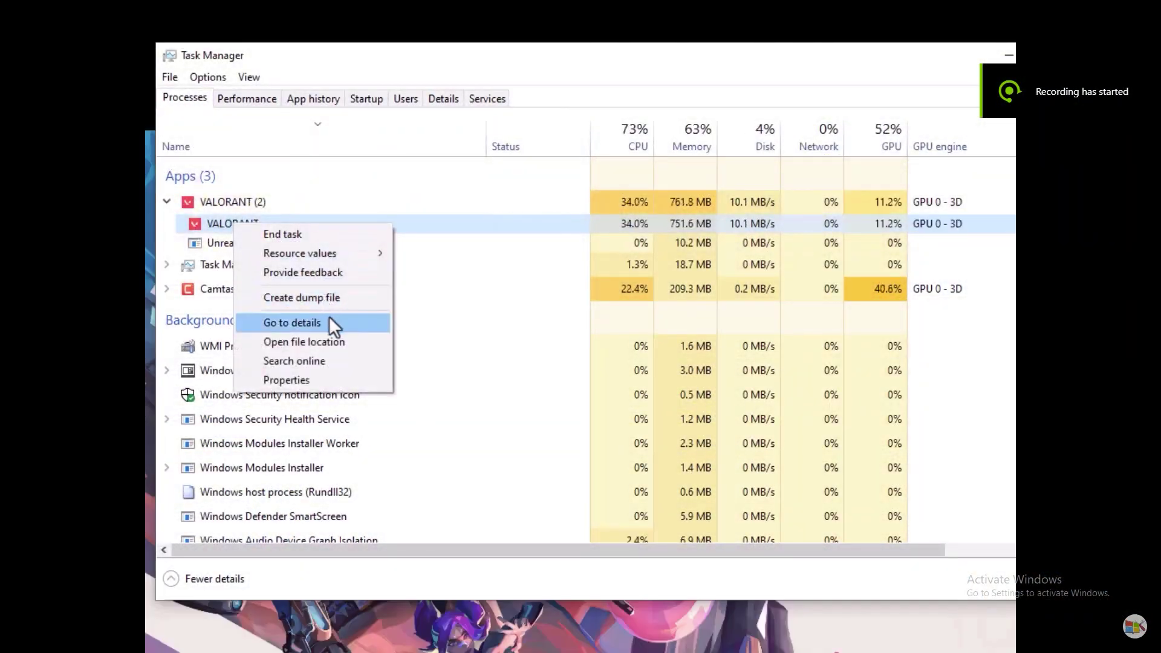
# - Set VALORANT-Win64-Shipping.exe to High priority in the Details tab and confirm the change
pyautogui.click(329, 320)
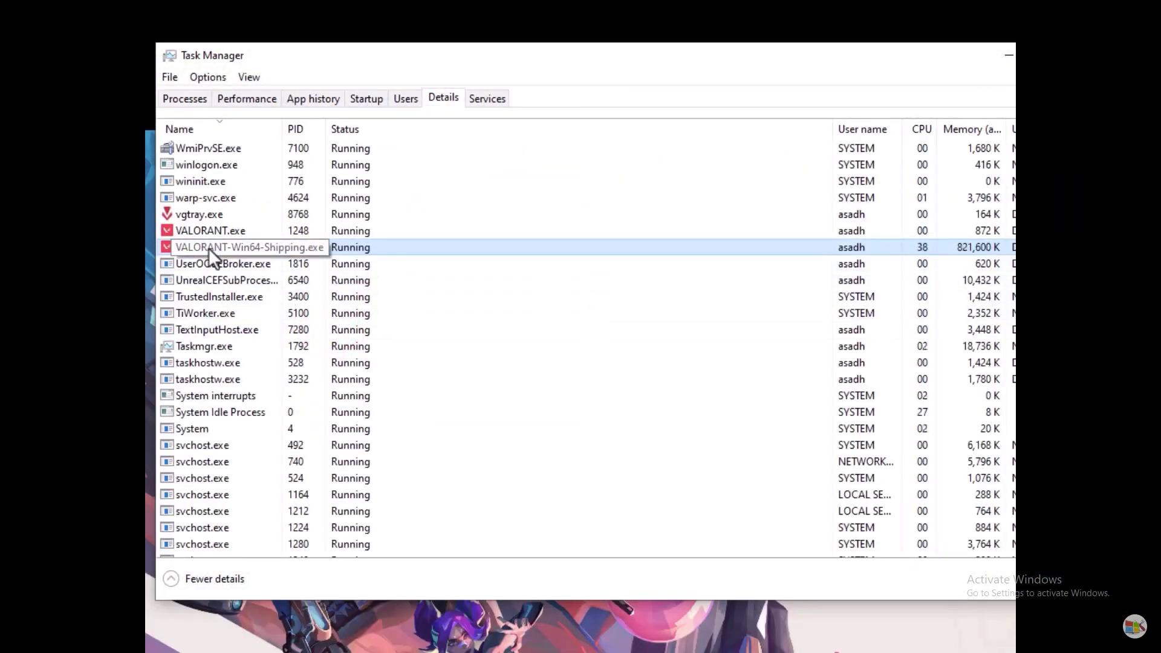
pyautogui.rightClick(209, 248)
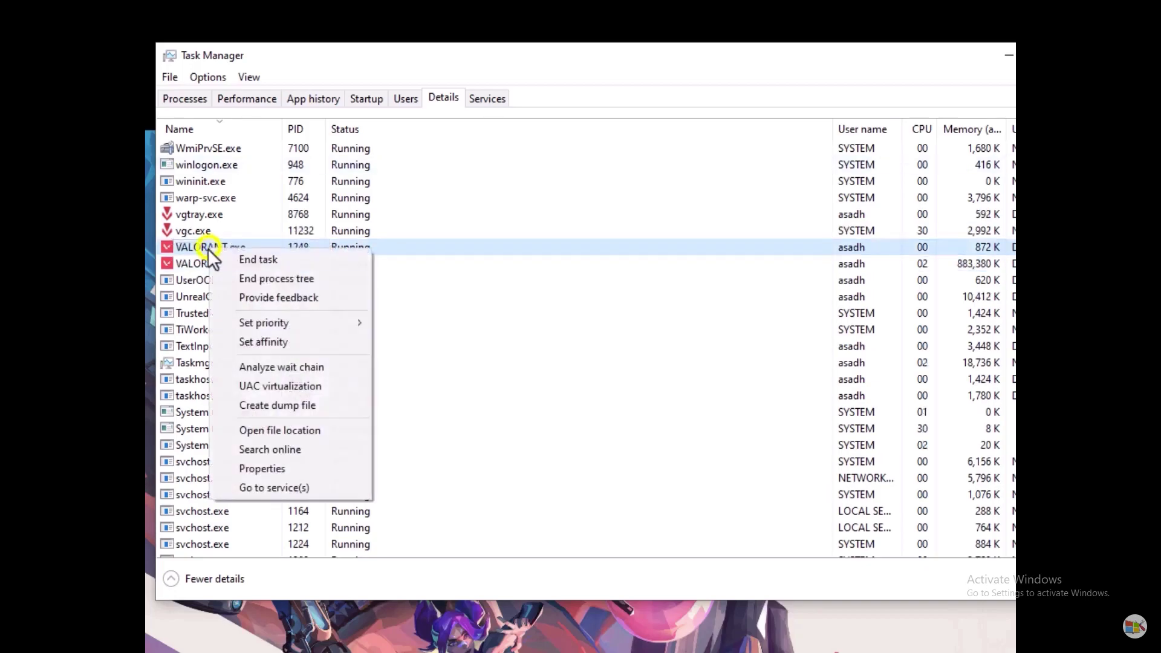
pyautogui.click(199, 264)
pyautogui.rightClick(216, 262)
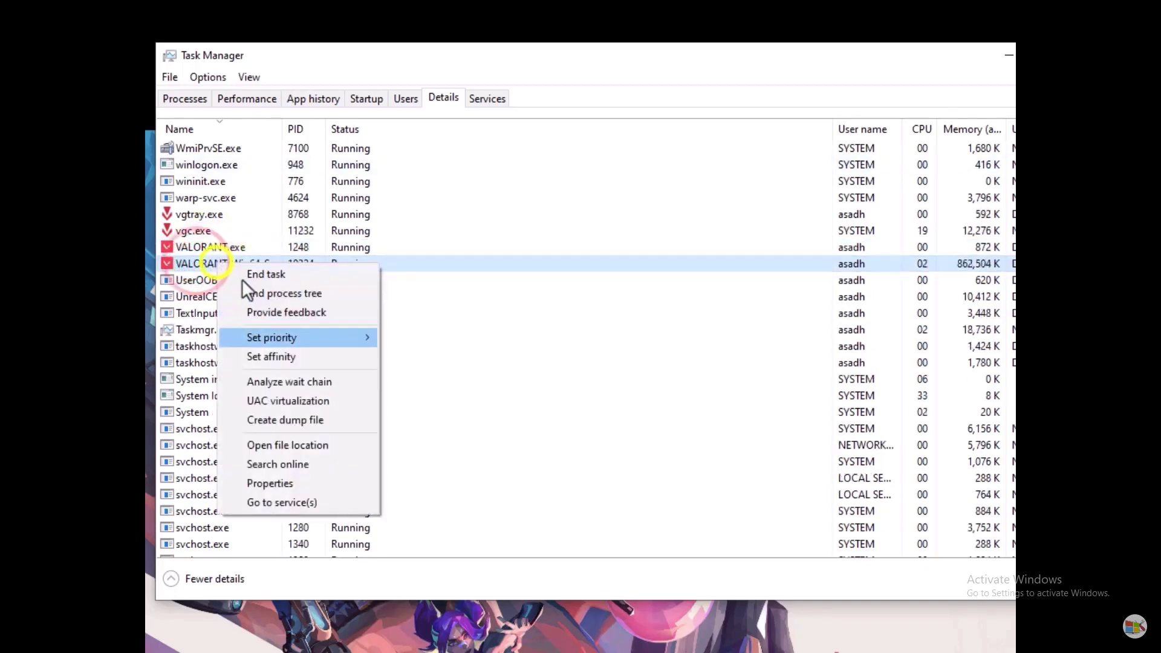
pyautogui.click(326, 333)
pyautogui.press('Up')
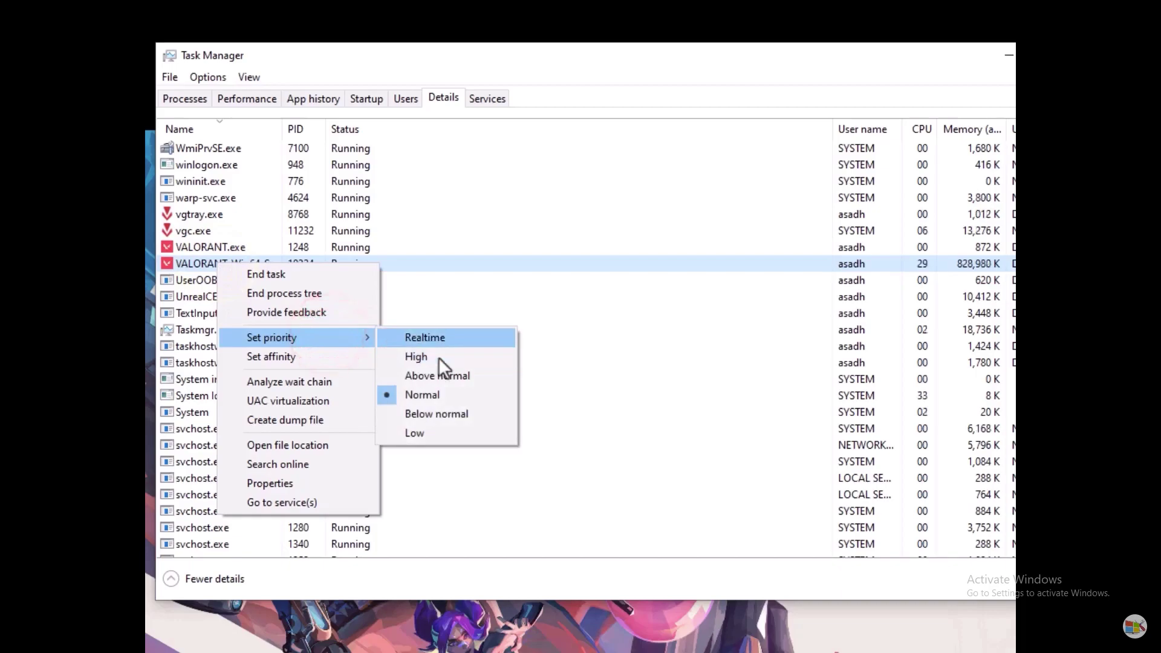
pyautogui.press('Down')
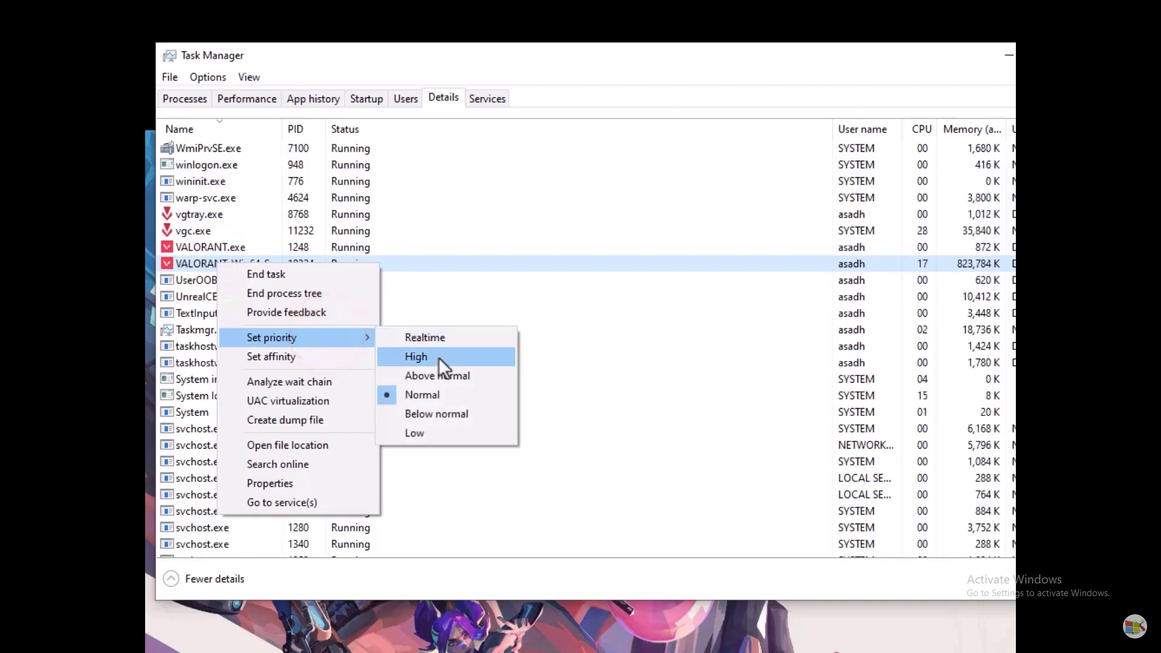
pyautogui.click(437, 357)
pyautogui.click(647, 533)
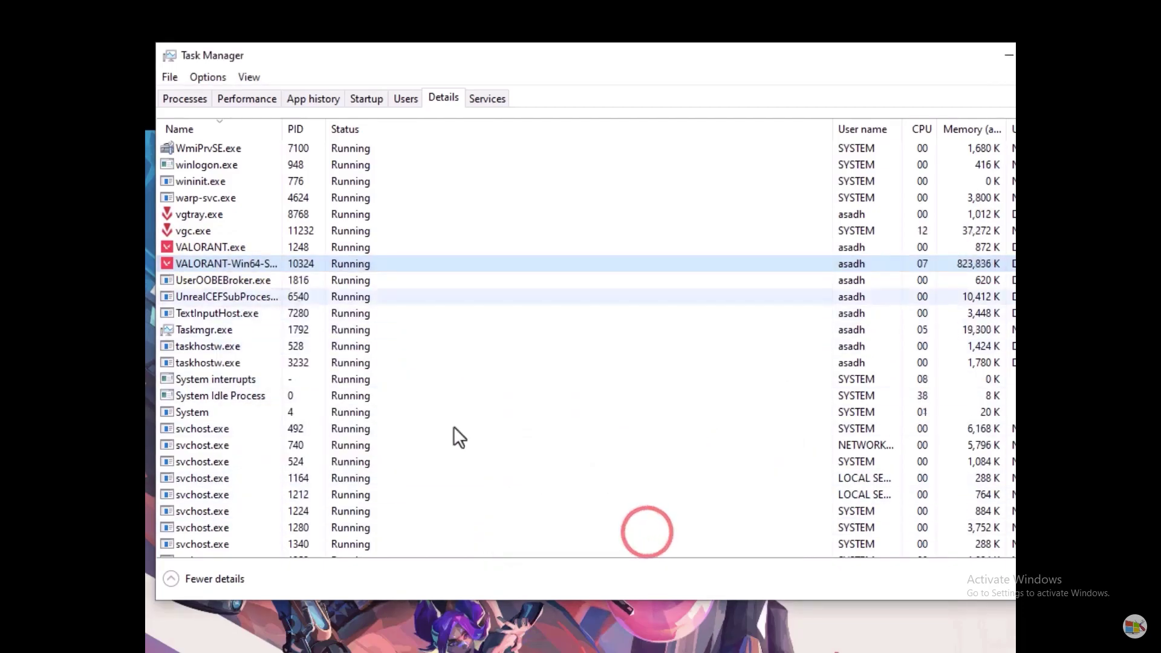
pyautogui.click(224, 299)
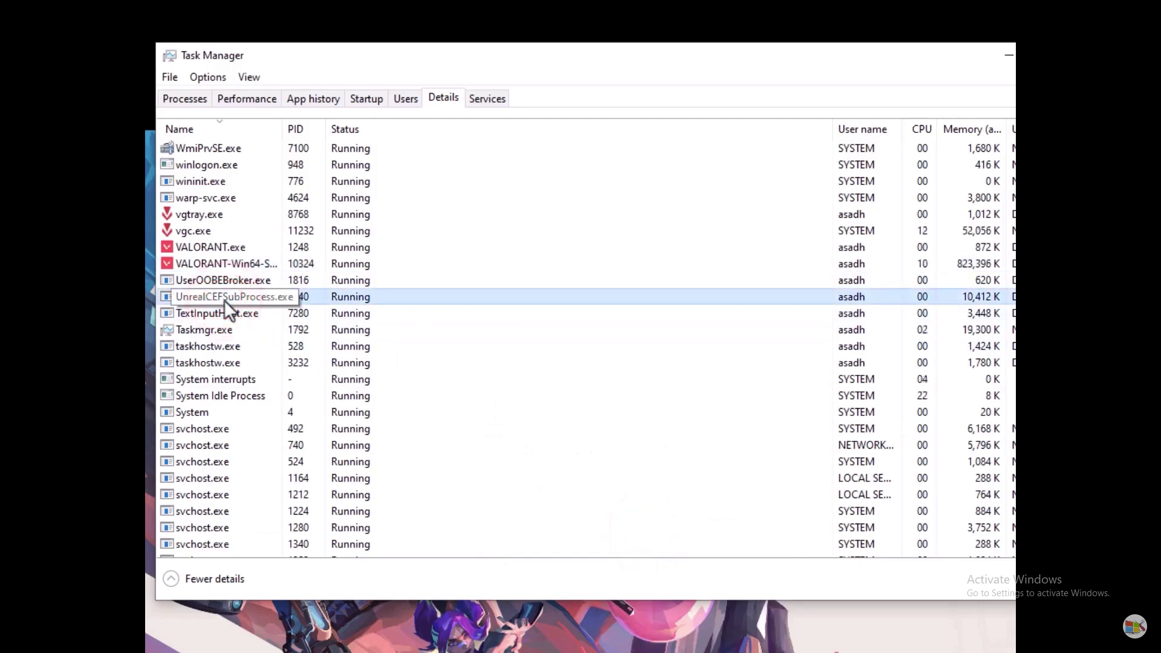
# - Play the round: headshot the enemies, pick up the dropped Vandal, then switch to the knife
pyautogui.rightClick(249, 296)
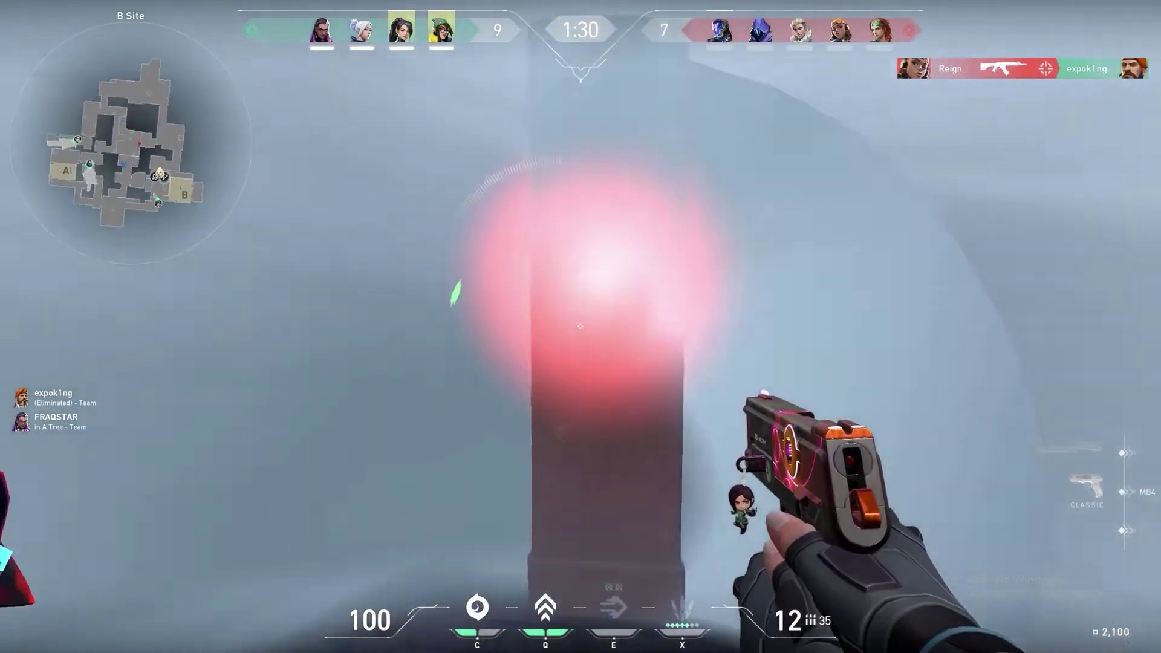
pyautogui.click(580, 326)
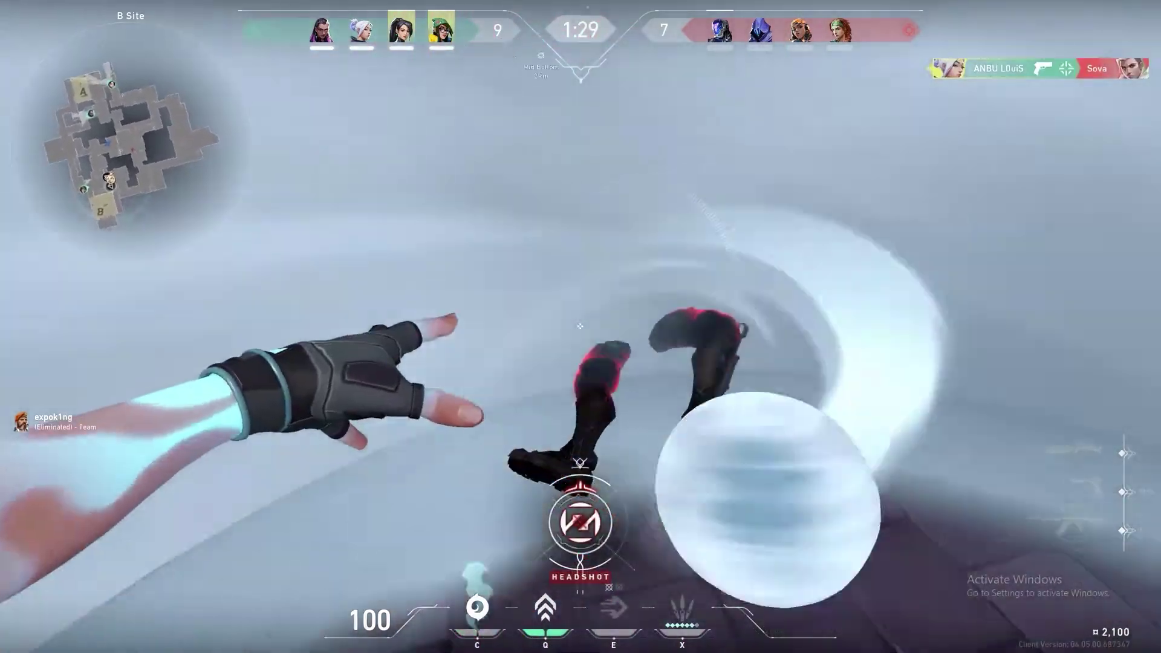
pyautogui.press('f')
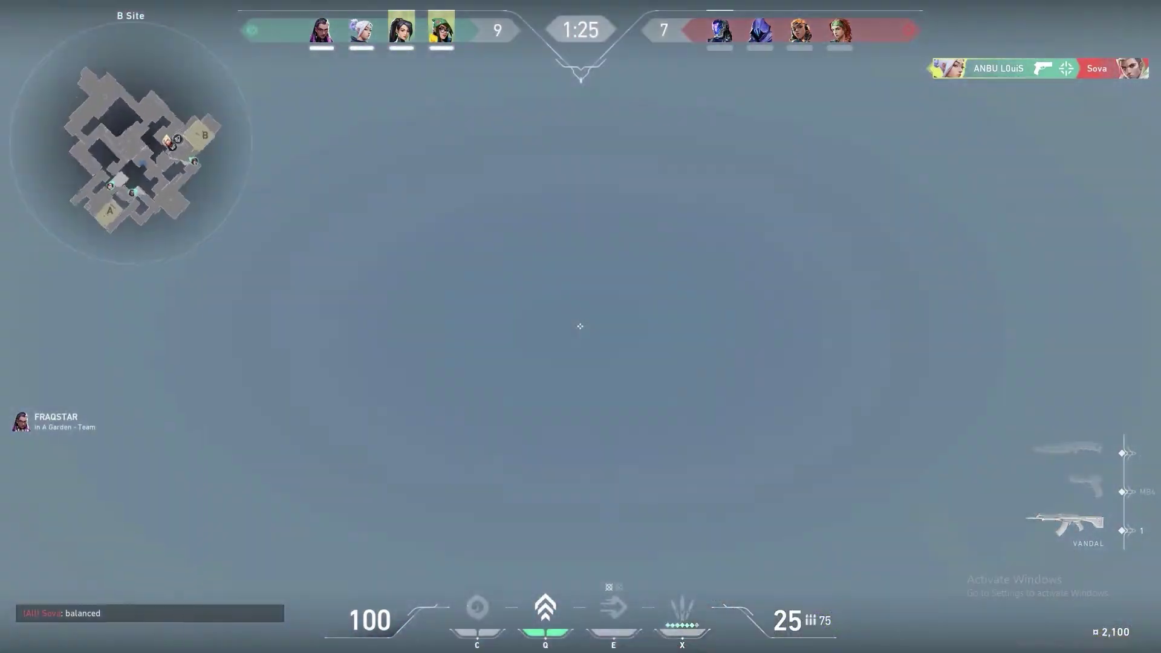
pyautogui.click(580, 326)
pyautogui.click(580, 326)
pyautogui.click(580, 326)
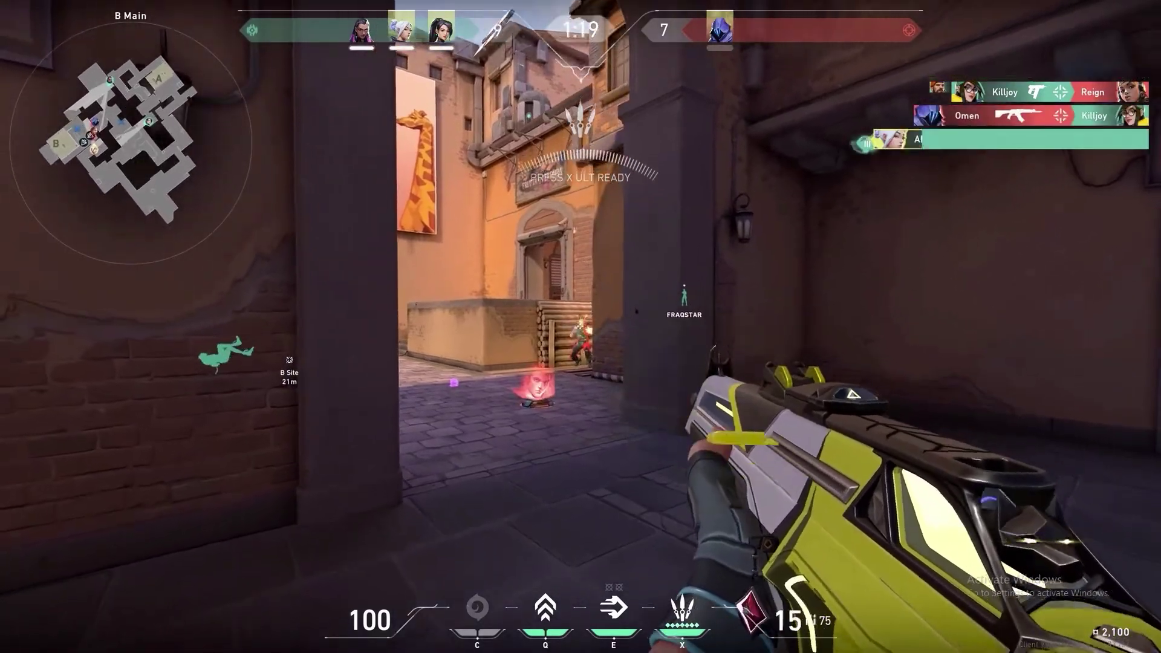
pyautogui.click(580, 326)
pyautogui.click(580, 326)
pyautogui.press('3')
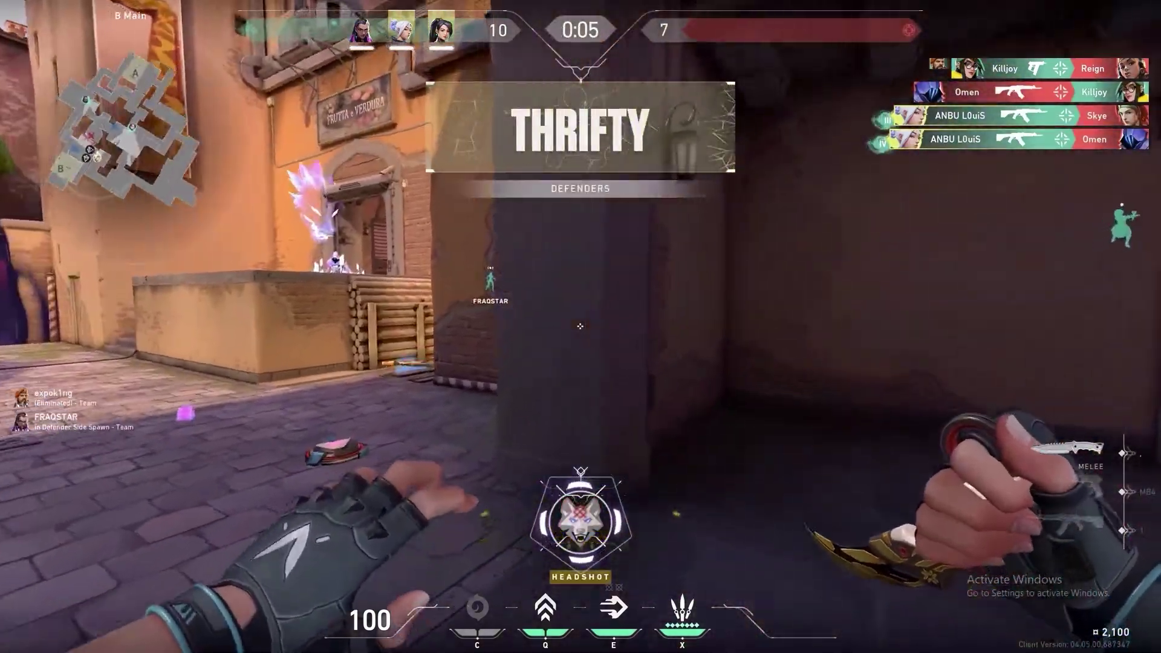